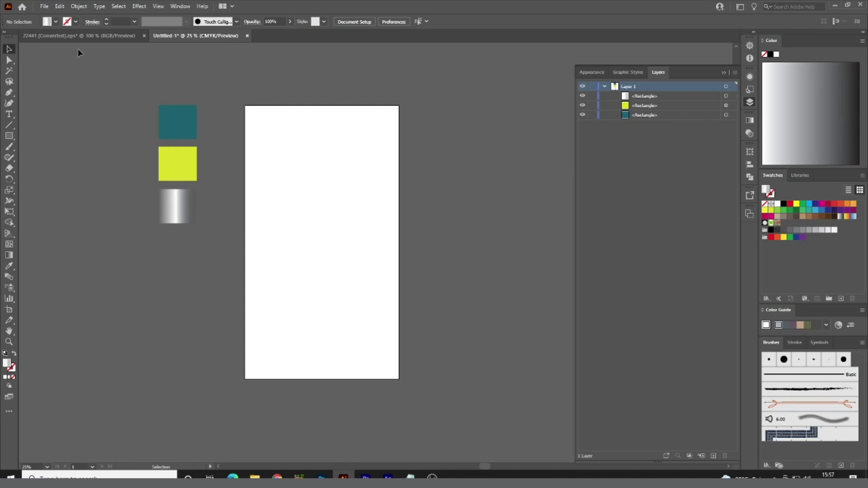
- Select the map and road artwork in the Road Way document, leaving out the ROAD WAY text
{"action": "left_click", "coordinate": [69, 36]}
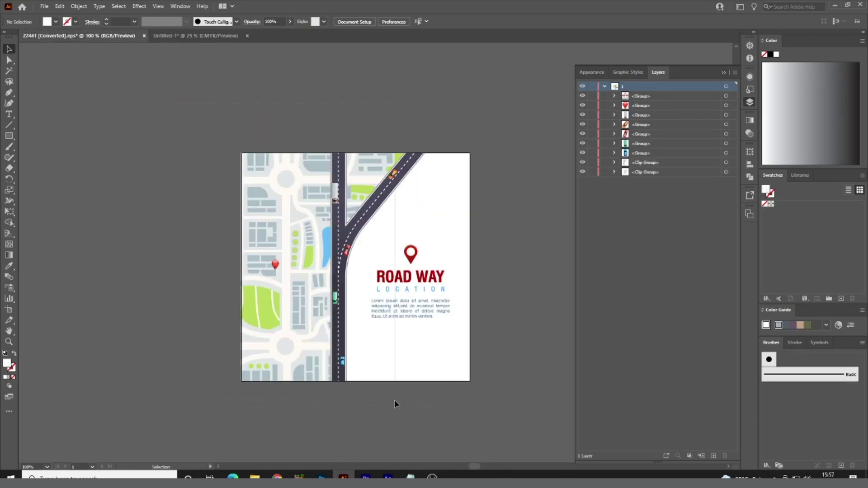
{"action": "left_click_drag", "start_coordinate": [363, 401], "coordinate": [343, 362]}
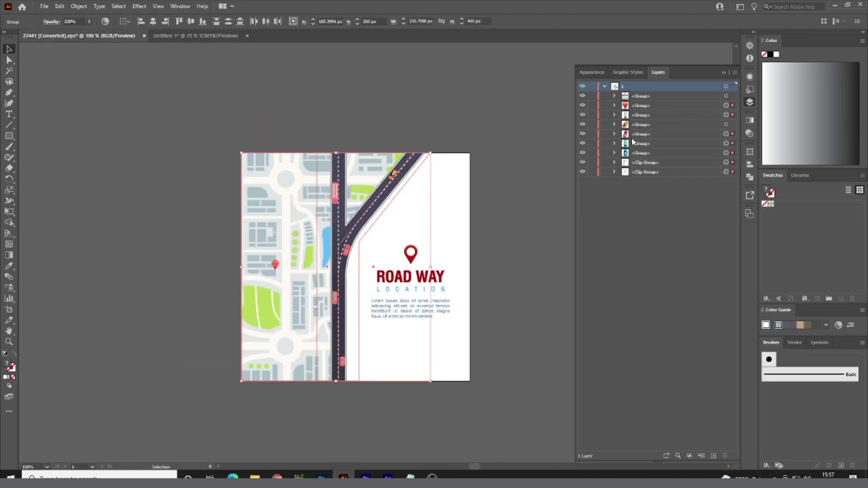
{"action": "left_click", "coordinate": [583, 96]}
- Paste the map into the mockup document, enlarged and aligned to the artboard top
{"action": "left_click", "coordinate": [195, 36]}
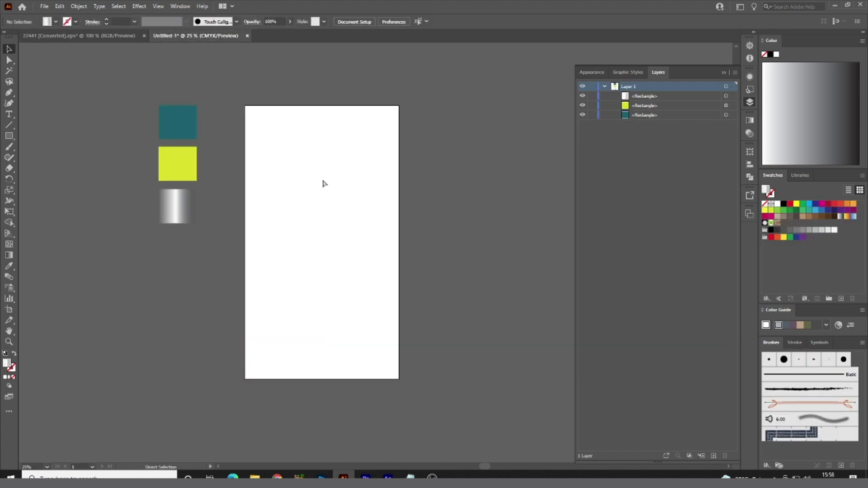
{"action": "key", "text": "ctrl+v"}
{"action": "left_click_drag", "start_coordinate": [367, 259], "coordinate": [292, 191]}
{"action": "mouse_move", "coordinate": [332, 162]}
{"action": "left_mouse_down"}
{"action": "mouse_move", "coordinate": [417, 93]}
{"action": "mouse_move", "coordinate": [356, 148]}
{"action": "left_mouse_up"}
{"action": "left_click_drag", "start_coordinate": [276, 195], "coordinate": [295, 210]}
{"action": "left_click", "coordinate": [460, 234]}
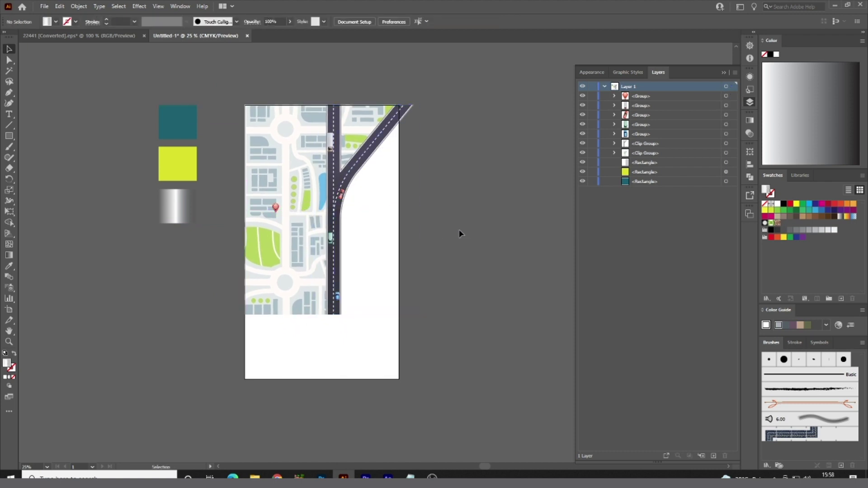
- Draw a rectangle across the lower artboard and fill it with the teal swatch colour
{"action": "key", "text": "m"}
{"action": "left_click_drag", "start_coordinate": [244, 289], "coordinate": [401, 380]}
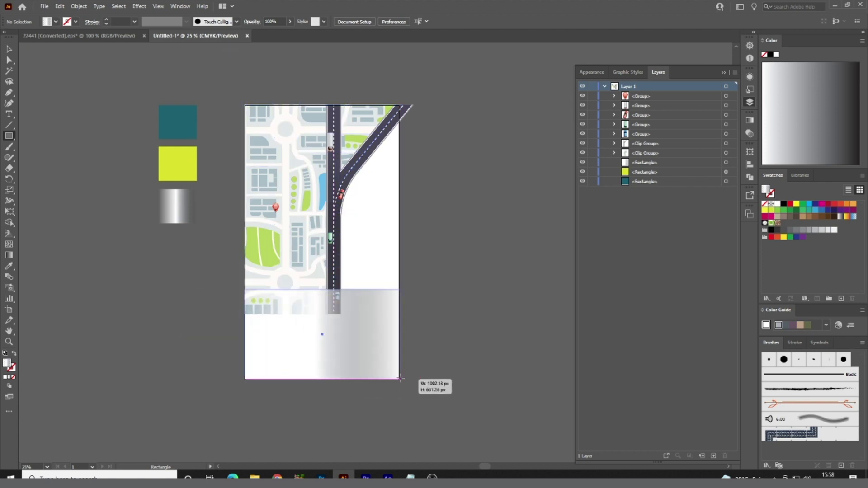
{"action": "left_click_drag", "start_coordinate": [401, 380], "coordinate": [400, 379]}
{"action": "key", "text": "i"}
{"action": "left_click", "coordinate": [189, 119]}
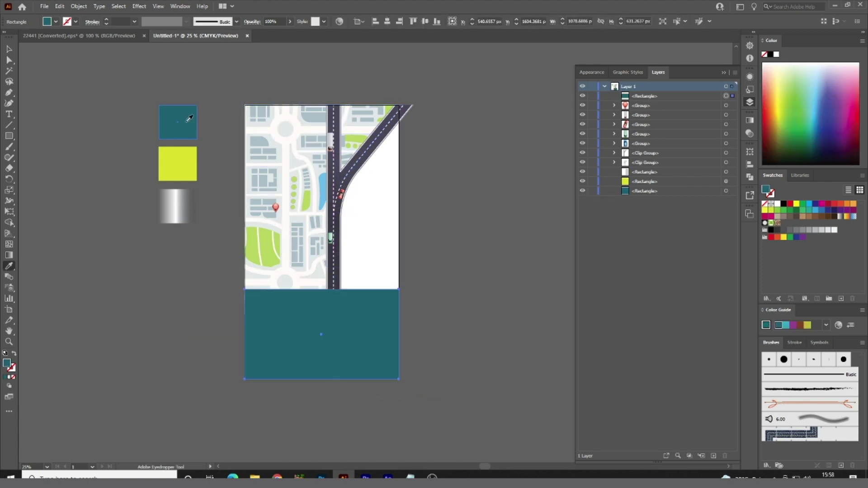
- Raise the teal panel's top edge slightly and reselect the panel
{"action": "key", "text": "v"}
{"action": "left_click_drag", "start_coordinate": [321, 288], "coordinate": [322, 276]}
{"action": "left_click", "coordinate": [435, 256]}
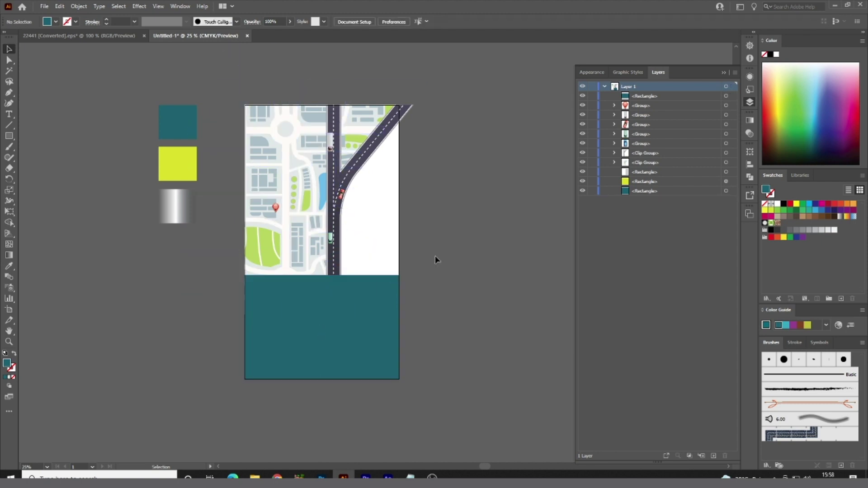
{"action": "left_click", "coordinate": [283, 312]}
{"action": "scroll", "coordinate": [244, 327], "scroll_direction": "up", "scroll_amount": 2}
- Centre the teal panel horizontally on the artboard
{"action": "left_click_drag", "start_coordinate": [248, 328], "coordinate": [254, 330]}
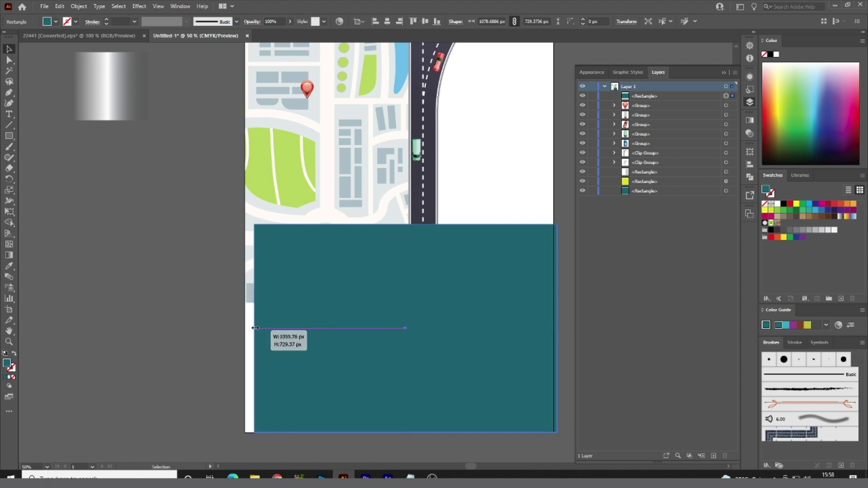
{"action": "left_click", "coordinate": [387, 23]}
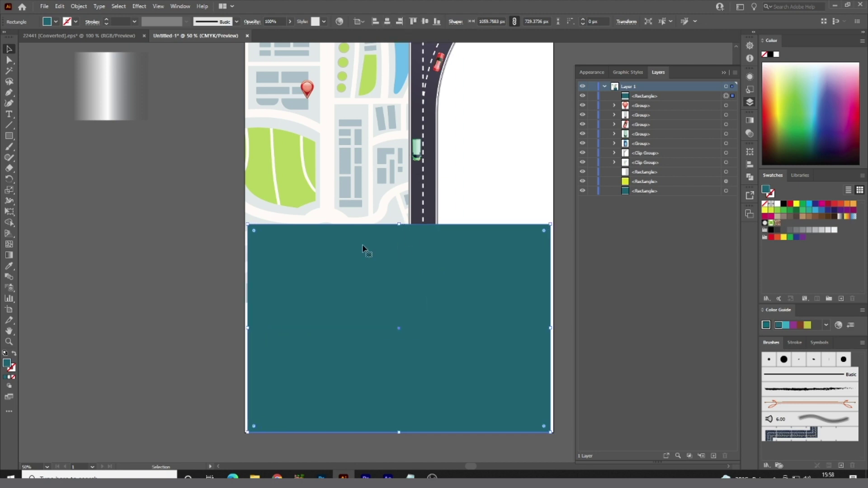
{"action": "scroll", "coordinate": [232, 247], "scroll_direction": "down", "scroll_amount": 1}
{"action": "left_click", "coordinate": [475, 269]}
{"action": "left_click", "coordinate": [312, 276]}
- Round the teal panel's top-left and top-right corners with a 25 px radius
{"action": "key", "text": "a"}
{"action": "double_click", "coordinate": [249, 238]}
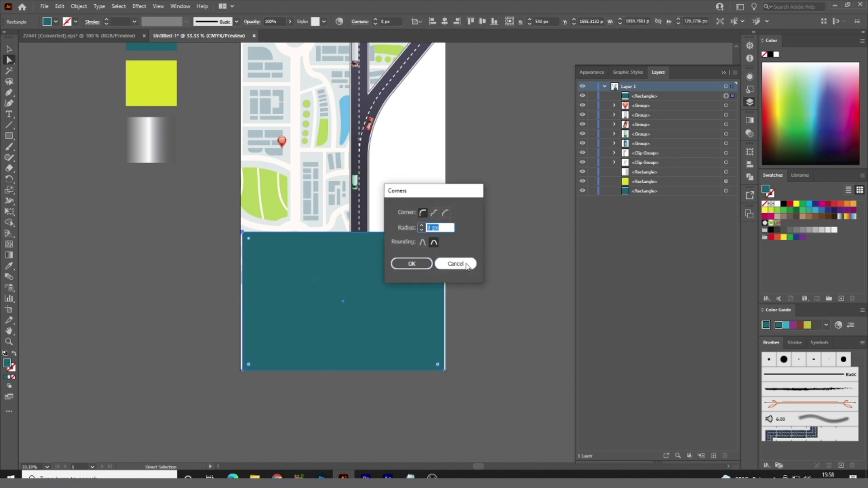
{"action": "left_click", "coordinate": [443, 263]}
{"action": "double_click", "coordinate": [249, 239]}
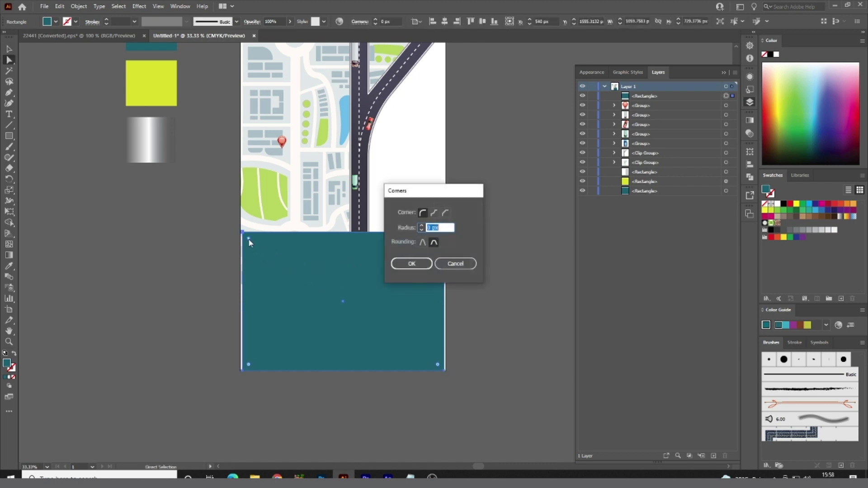
{"action": "type", "text": "25"}
{"action": "key", "text": "Return"}
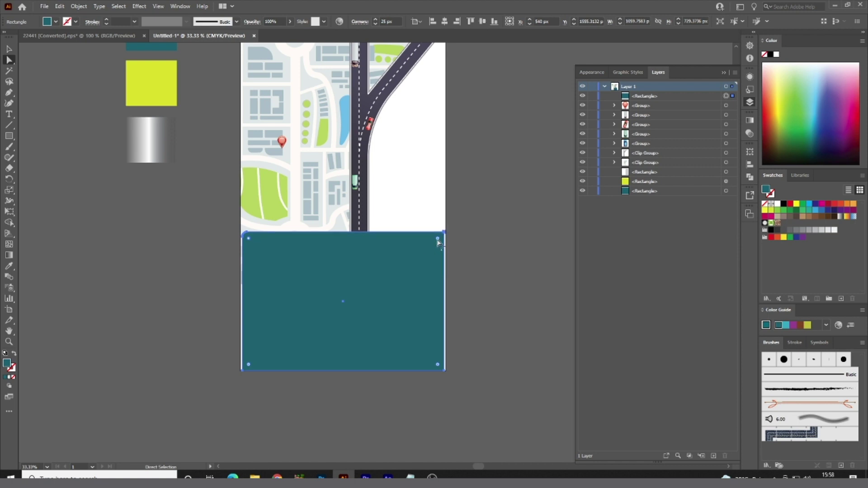
{"action": "double_click", "coordinate": [438, 240]}
{"action": "key", "text": "Return"}
- Return to the Selection tool, reframe the view and select the map artwork
{"action": "left_click", "coordinate": [10, 50]}
{"action": "left_click", "coordinate": [136, 244]}
{"action": "scroll", "coordinate": [353, 335], "scroll_direction": "down", "scroll_amount": 2}
{"action": "scroll", "coordinate": [387, 323], "scroll_direction": "up", "scroll_amount": 1}
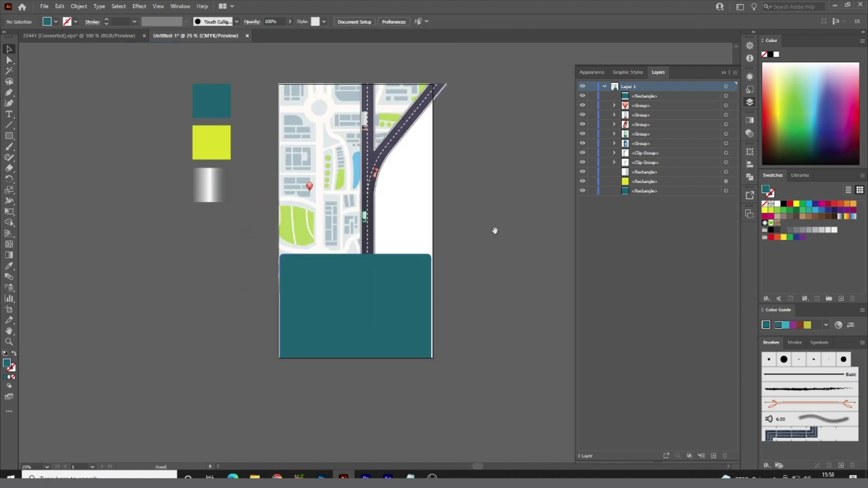
{"action": "left_click_drag", "start_coordinate": [495, 231], "coordinate": [470, 251]}
{"action": "left_click", "coordinate": [287, 206]}
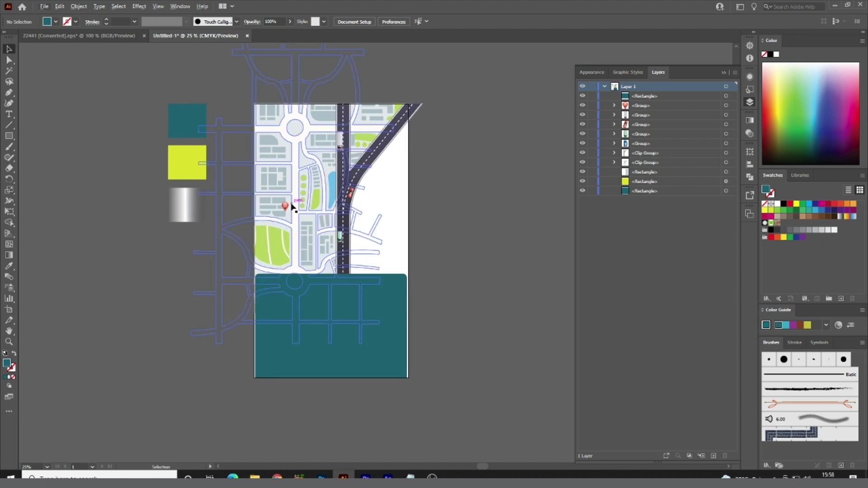
- Drag the red location pin up and left toward the map's top-left area
{"action": "double_click", "coordinate": [286, 208]}
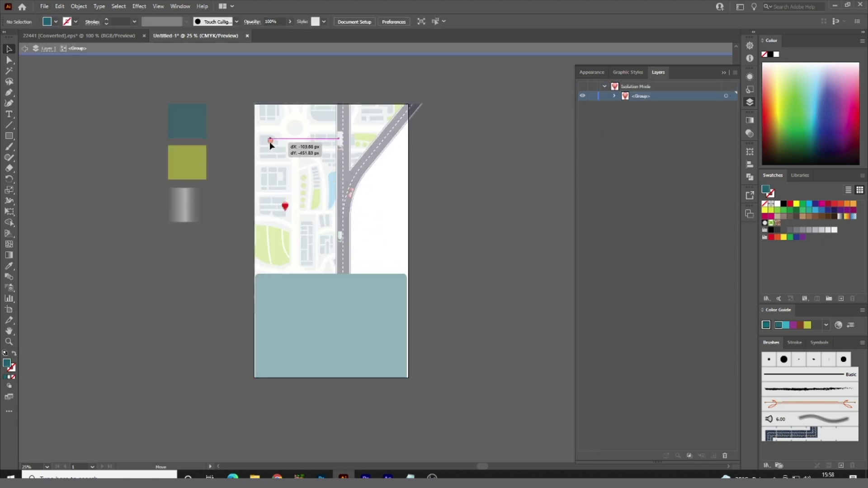
{"action": "double_click", "coordinate": [482, 251]}
{"action": "left_click_drag", "start_coordinate": [286, 207], "coordinate": [271, 141]}
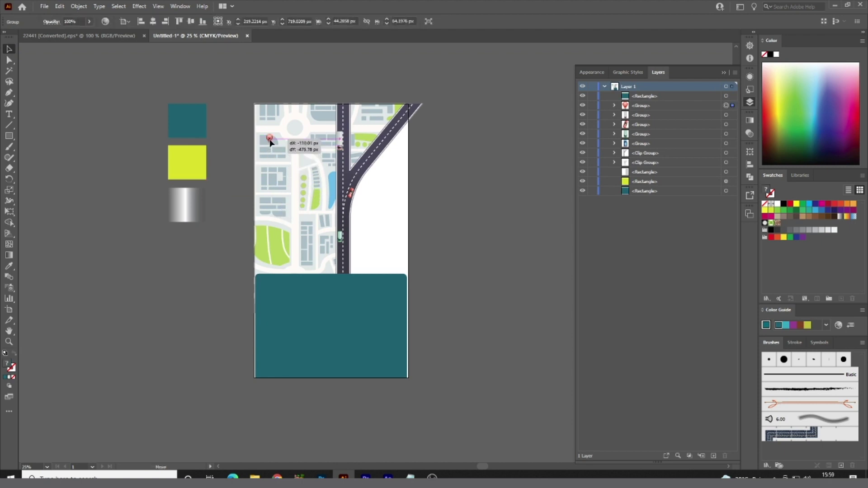
{"action": "left_click", "coordinate": [472, 242]}
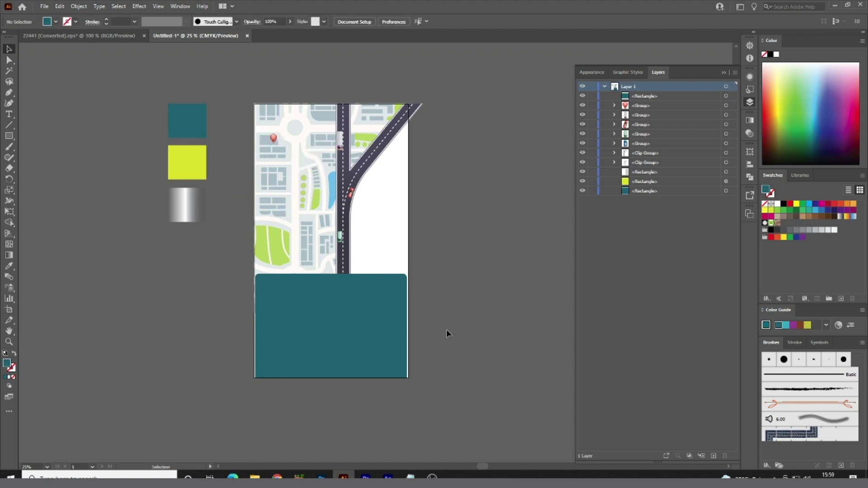
{"action": "left_click_drag", "start_coordinate": [410, 380], "coordinate": [419, 367]}
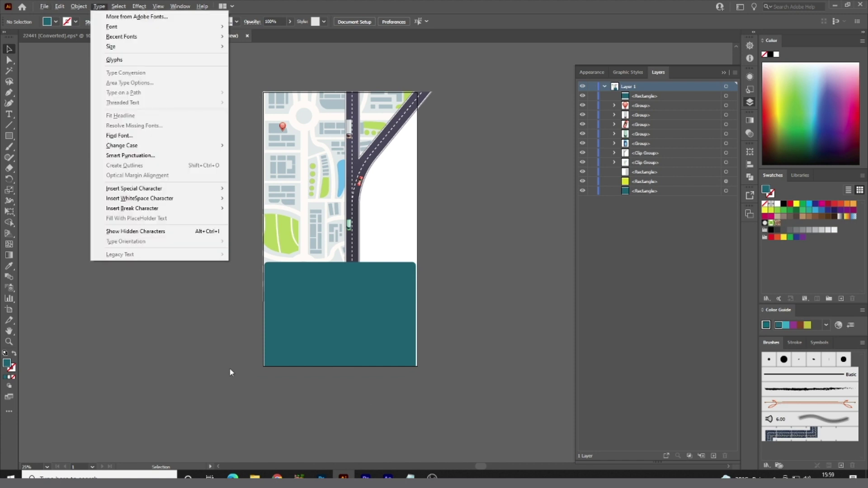
- Paste 'Distance' from the notes as a text label on the teal panel's top-left
{"action": "left_click", "coordinate": [410, 477]}
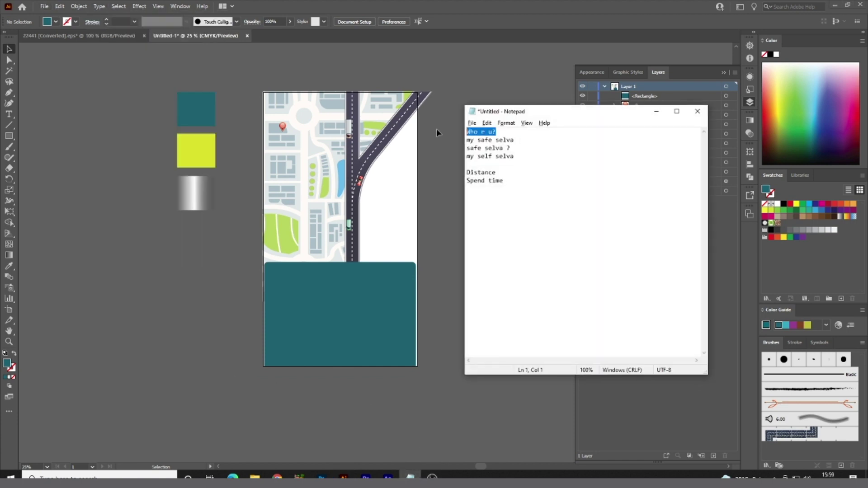
{"action": "left_click", "coordinate": [502, 171]}
{"action": "left_click", "coordinate": [441, 173]}
{"action": "key", "text": "t"}
{"action": "left_click", "coordinate": [199, 307]}
{"action": "key", "text": "ctrl+v"}
{"action": "key", "text": "Escape"}
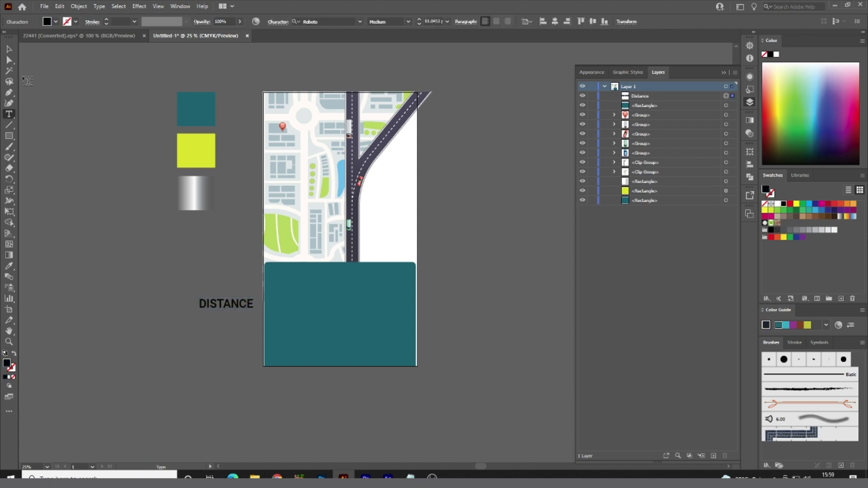
{"action": "left_click", "coordinate": [10, 49]}
{"action": "left_click_drag", "start_coordinate": [235, 307], "coordinate": [307, 278]}
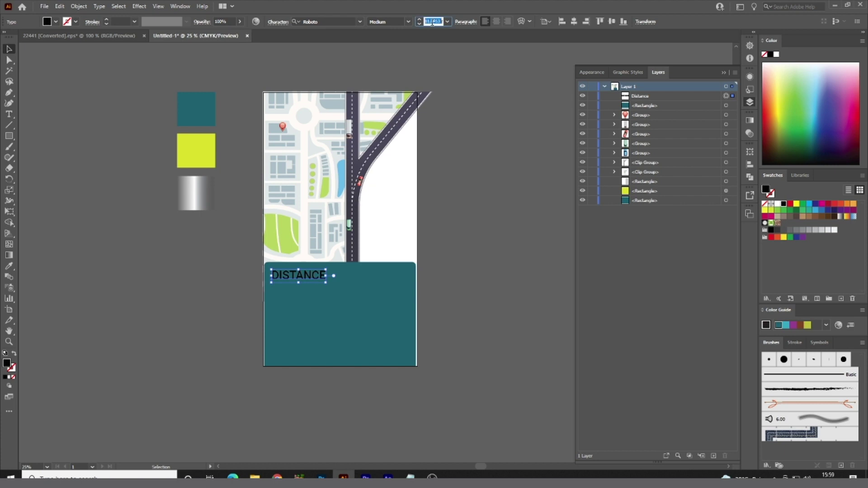
- Set the DISTANCE label to 65 pt and nudge it into the corner
{"action": "type", "text": "150"}
{"action": "key", "text": "Return"}
{"action": "key", "text": "ctrl+plus"}
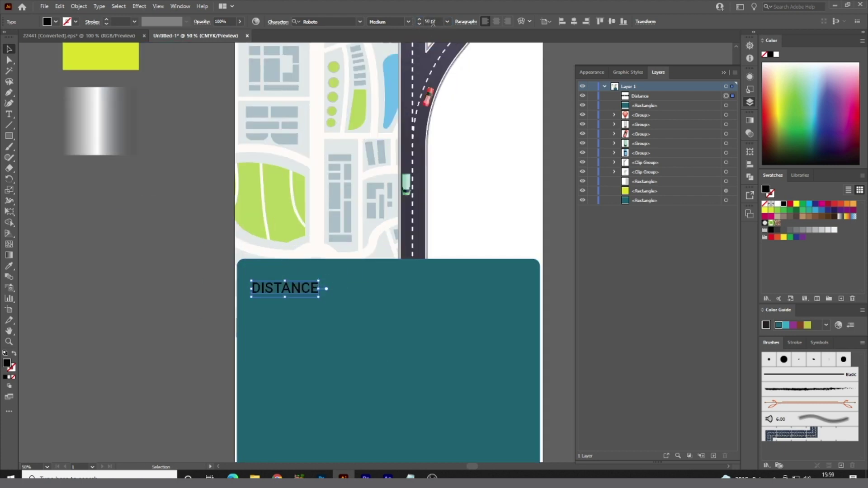
{"action": "type", "text": "65"}
{"action": "key", "text": "Return"}
{"action": "left_click_drag", "start_coordinate": [335, 290], "coordinate": [336, 286]}
{"action": "double_click", "coordinate": [7, 363]}
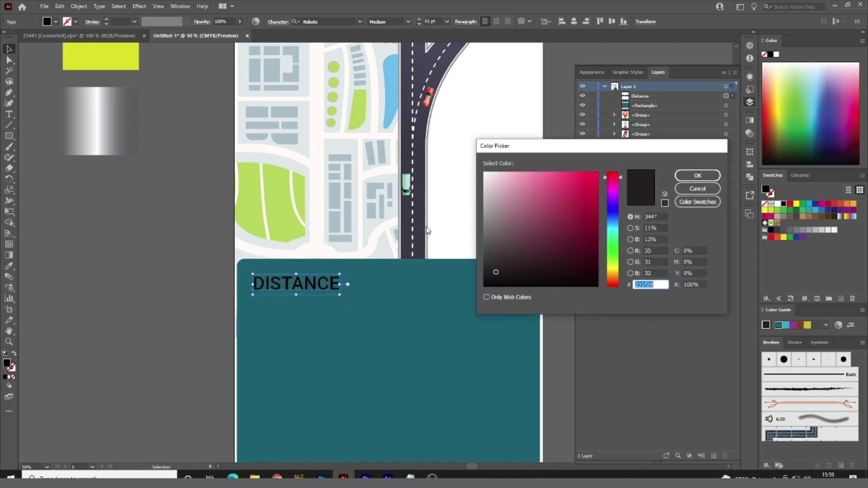
- Make the label white (#ffffff), duplicate it to the panel's right, and turn off All Caps
{"action": "type", "text": "ffffff"}
{"action": "key", "text": "Return"}
{"action": "left_click_drag", "start_coordinate": [303, 288], "coordinate": [488, 289], "text": "alt"}
{"action": "left_click_drag", "start_coordinate": [418, 379], "coordinate": [172, 45]}
{"action": "left_click", "coordinate": [278, 21]}
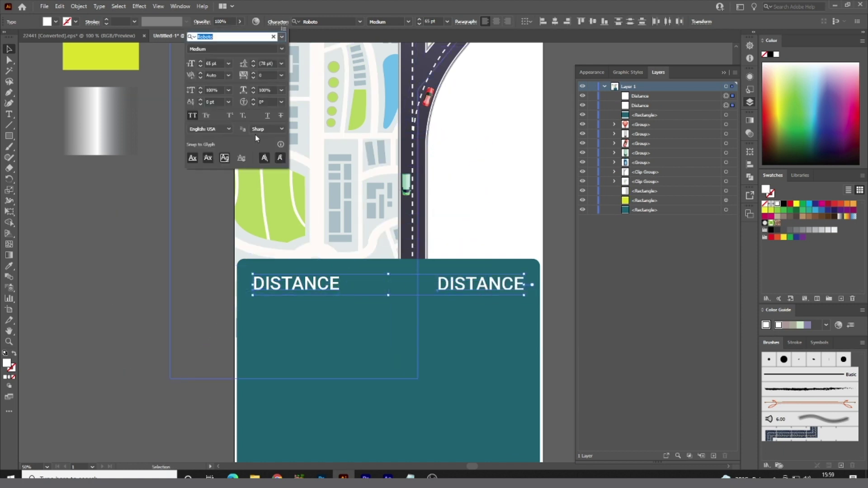
{"action": "left_click", "coordinate": [192, 116]}
{"action": "key", "text": "Escape"}
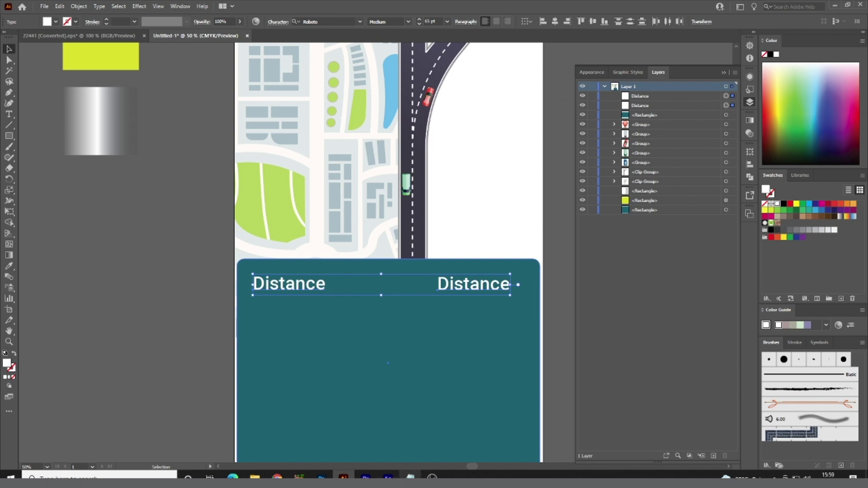
- Replace the right-hand label with 'Spend time' from the notes and align it with Distance
{"action": "key", "text": "alt+Tab"}
{"action": "left_click_drag", "start_coordinate": [509, 180], "coordinate": [457, 182]}
{"action": "key", "text": "ctrl+c"}
{"action": "key", "text": "alt+Tab"}
{"action": "key", "text": "t"}
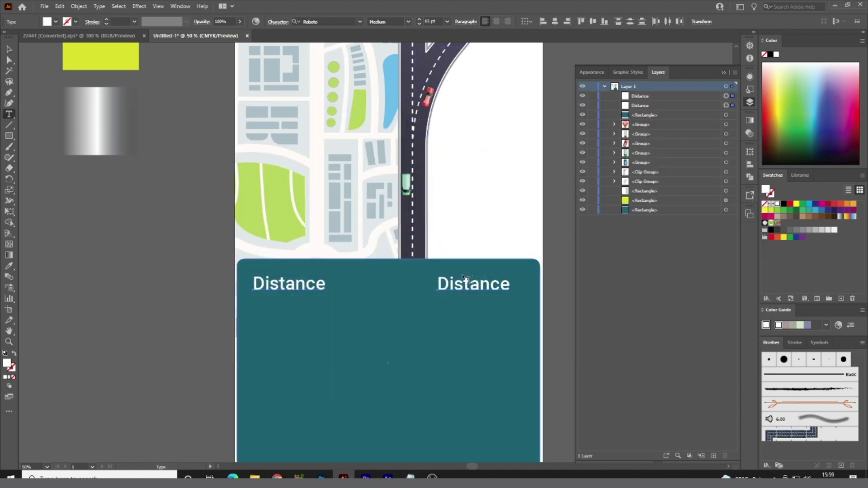
{"action": "double_click", "coordinate": [463, 278]}
{"action": "key", "text": "ctrl+v"}
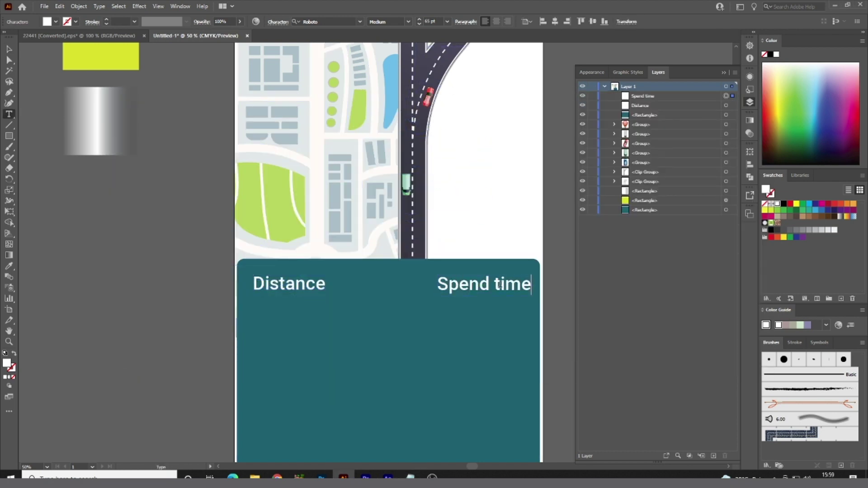
{"action": "key", "text": "Escape"}
{"action": "left_click_drag", "start_coordinate": [471, 286], "coordinate": [464, 285]}
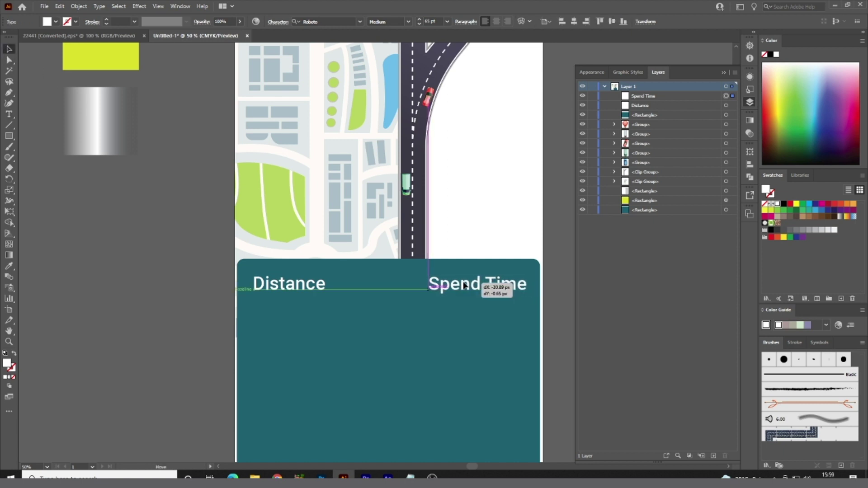
{"action": "left_click_drag", "start_coordinate": [464, 285], "coordinate": [462, 286]}
{"action": "left_click", "coordinate": [167, 317]}
{"action": "left_click_drag", "start_coordinate": [167, 316], "coordinate": [114, 231]}
- Duplicate the Distance label below itself and retype it as the value 99%
{"action": "left_click_drag", "start_coordinate": [246, 205], "coordinate": [240, 227], "text": "alt"}
{"action": "key", "text": "t"}
{"action": "double_click", "coordinate": [240, 224]}
{"action": "type", "text": "99"}
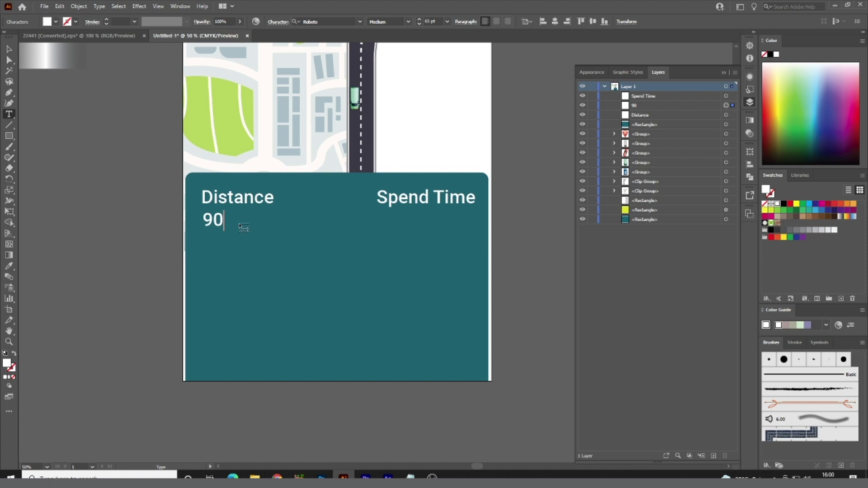
{"action": "type", "text": "%"}
{"action": "key", "text": "Escape"}
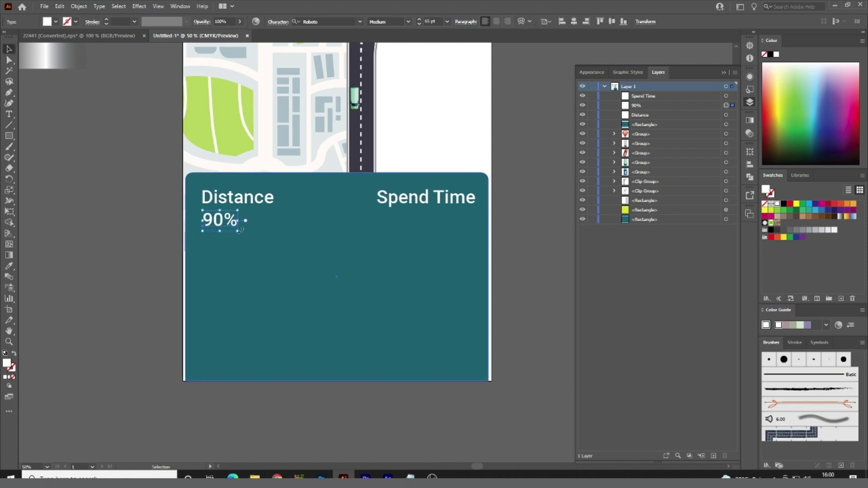
{"action": "left_click_drag", "start_coordinate": [213, 220], "coordinate": [238, 223]}
{"action": "type", "text": "9"}
{"action": "left_click", "coordinate": [10, 50]}
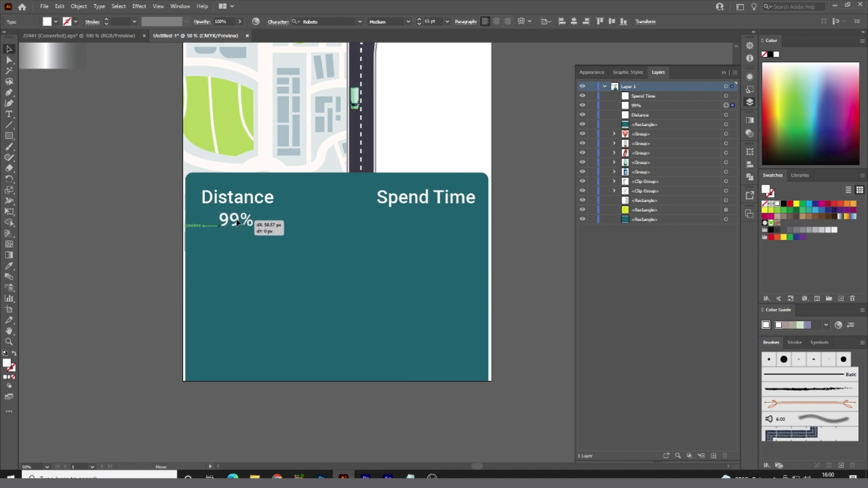
- Copy the 99% value under Spend Time and retype it as 5yr
{"action": "left_click_drag", "start_coordinate": [237, 223], "coordinate": [425, 221]}
{"action": "key", "text": "t"}
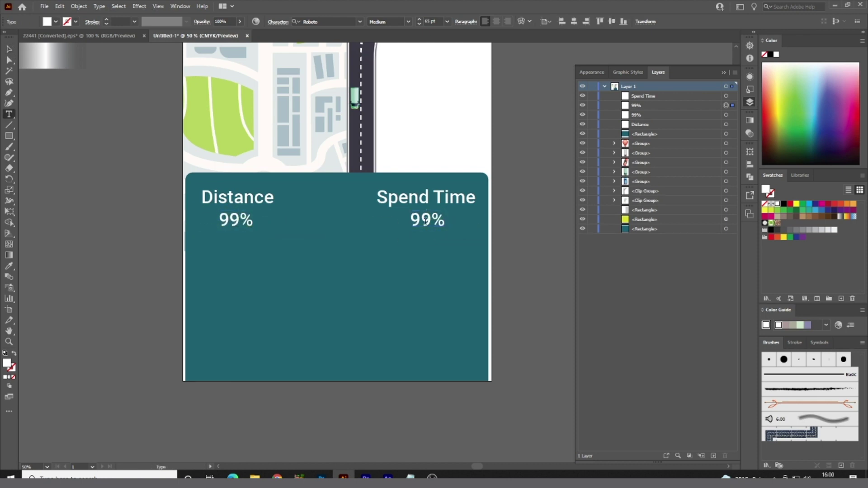
{"action": "double_click", "coordinate": [425, 221]}
{"action": "type", "text": "5yr"}
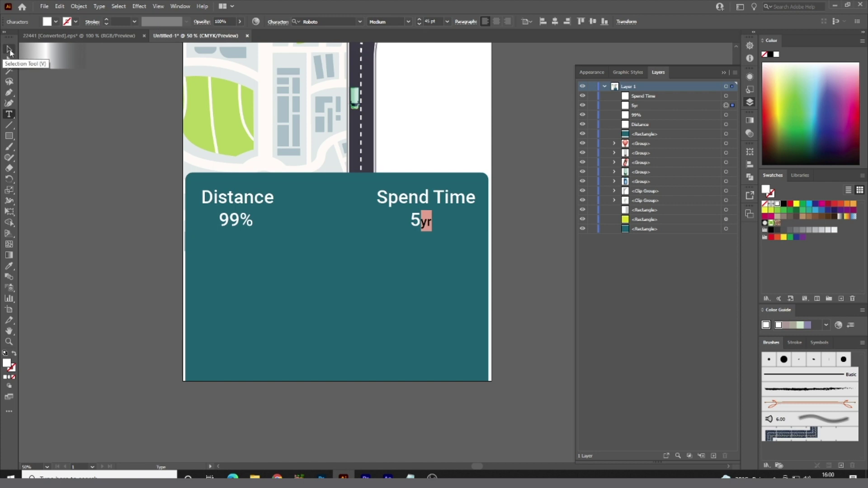
{"action": "left_click", "coordinate": [9, 49]}
- Colour both the 99% and 5yr values yellow-green with the Eyedropper
{"action": "left_click", "coordinate": [246, 226], "text": "shift"}
{"action": "key", "text": "ctrl+minus"}
{"action": "key", "text": "i"}
{"action": "left_click", "coordinate": [142, 137]}
{"action": "key", "text": "v"}
{"action": "left_click", "coordinate": [124, 330]}
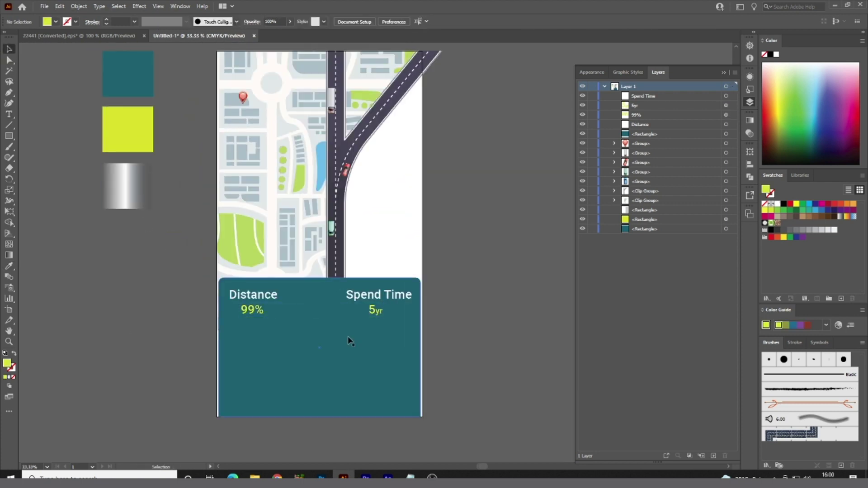
- Copy Distance down the panel and set the four lower labels to 45 pt Regular
{"action": "scroll", "coordinate": [365, 339], "scroll_direction": "up", "scroll_amount": 1}
{"action": "scroll", "coordinate": [344, 307], "scroll_direction": "down", "scroll_amount": 3}
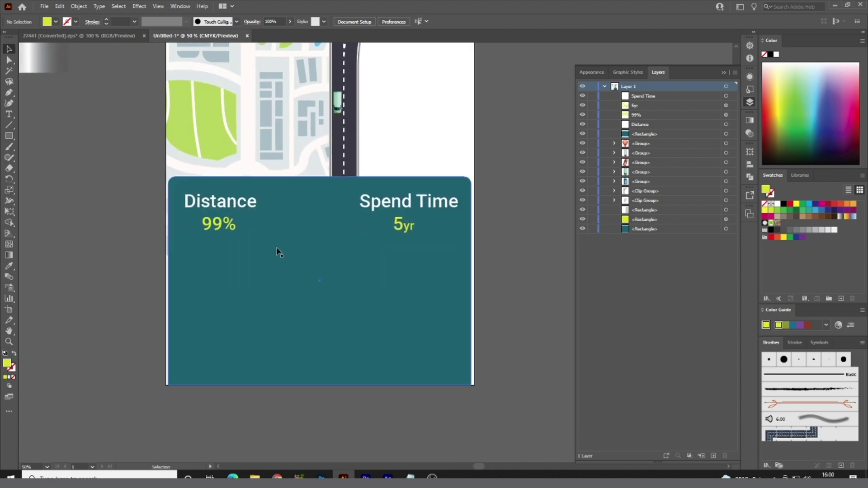
{"action": "mouse_move", "coordinate": [231, 211]}
{"action": "left_mouse_down"}
{"action": "mouse_move", "coordinate": [258, 262]}
{"action": "mouse_move", "coordinate": [263, 320]}
{"action": "left_mouse_up"}
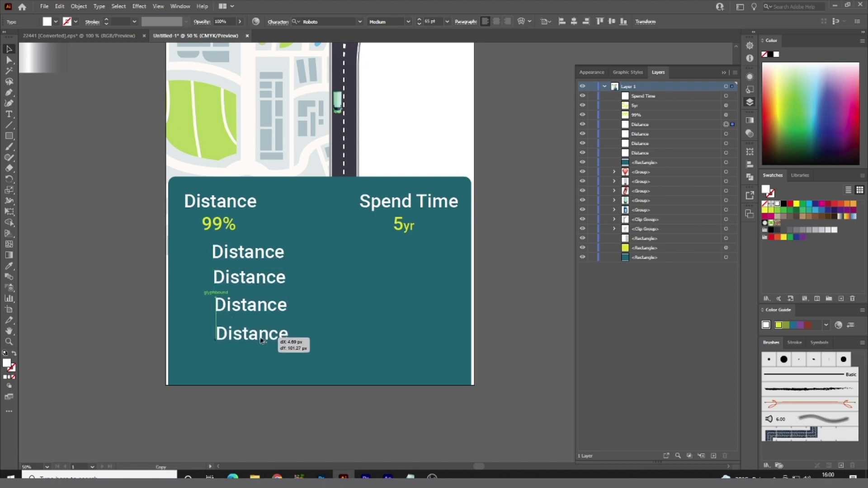
{"action": "left_click", "coordinate": [261, 312], "text": "shift"}
{"action": "left_click", "coordinate": [266, 277], "text": "shift"}
{"action": "left_click", "coordinate": [270, 247], "text": "shift"}
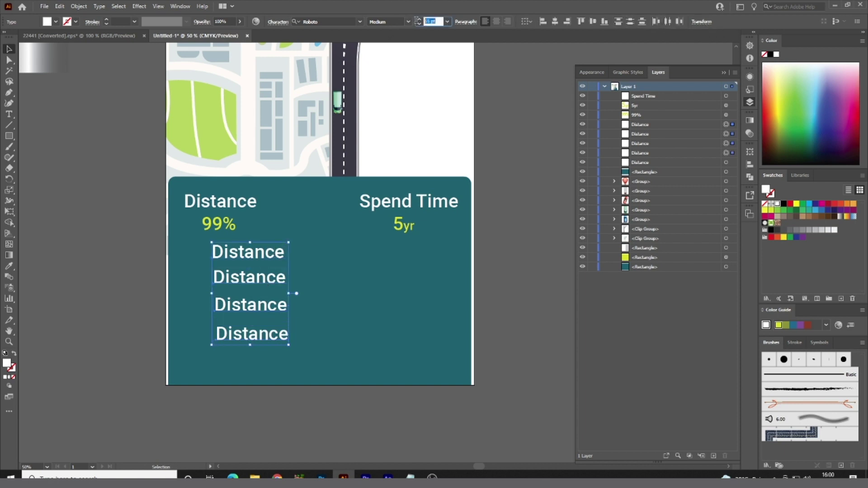
{"action": "type", "text": "45"}
{"action": "key", "text": "Return"}
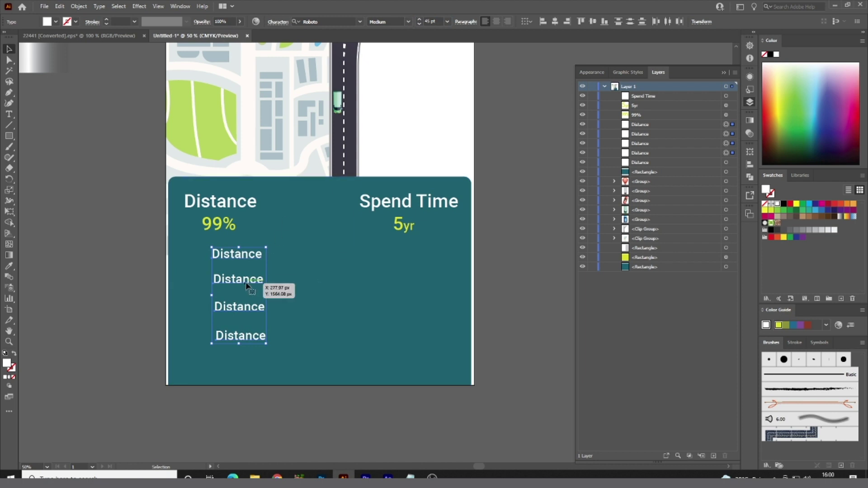
{"action": "left_click", "coordinate": [408, 22]}
{"action": "left_click", "coordinate": [385, 41]}
- Nudge the four Distance labels into an aligned column beneath the 99% and 5yr values
{"action": "left_click_drag", "start_coordinate": [238, 280], "coordinate": [243, 280]}
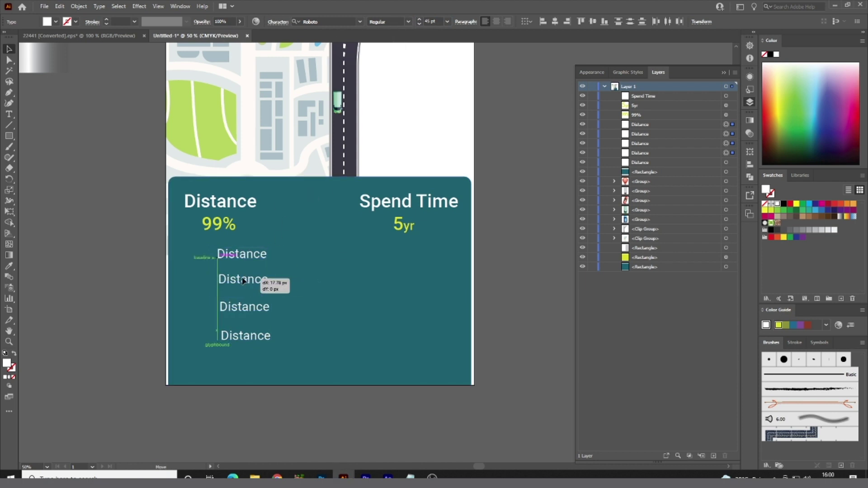
{"action": "left_click", "coordinate": [35, 305]}
{"action": "left_click_drag", "start_coordinate": [245, 310], "coordinate": [244, 338]}
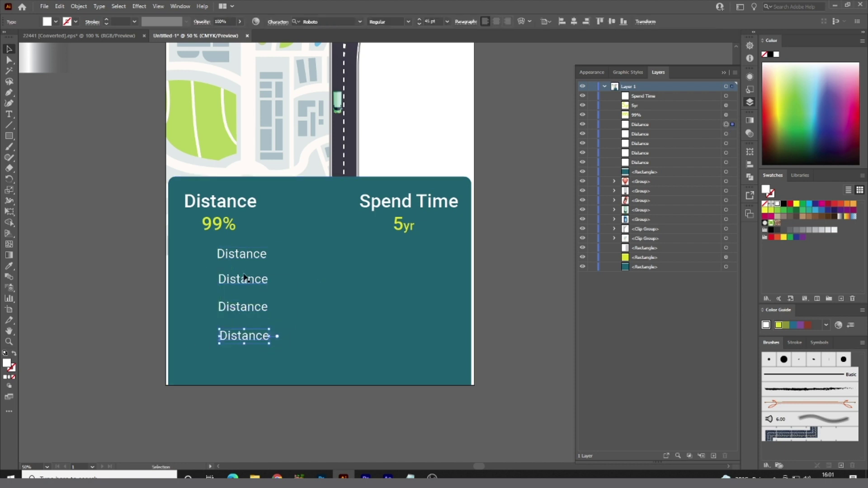
{"action": "left_click_drag", "start_coordinate": [245, 278], "coordinate": [244, 279]}
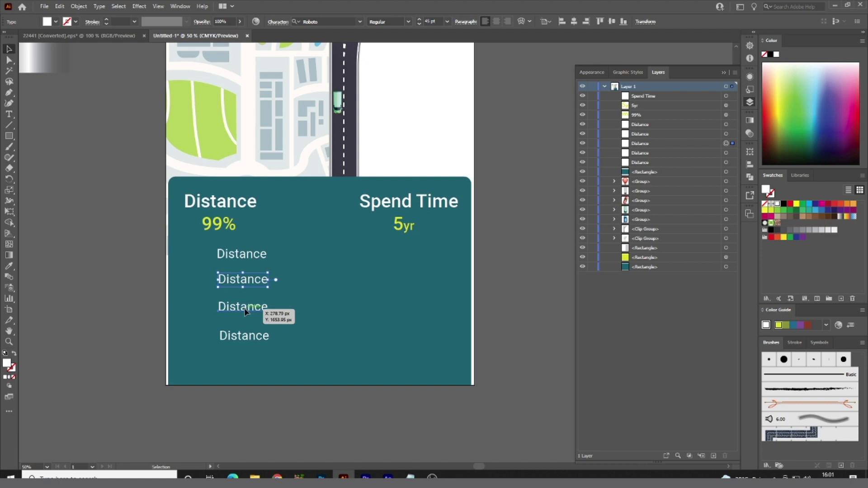
{"action": "left_click_drag", "start_coordinate": [245, 311], "coordinate": [247, 337]}
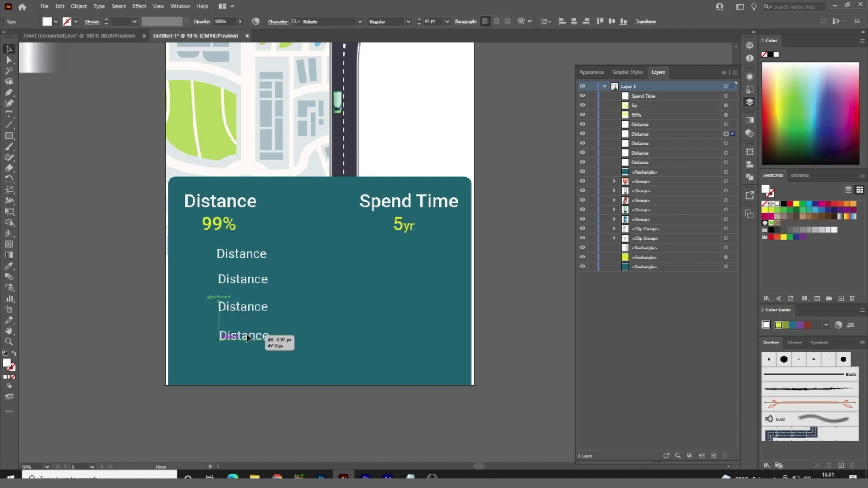
{"action": "left_click", "coordinate": [104, 306]}
{"action": "left_click", "coordinate": [260, 255]}
{"action": "left_click", "coordinate": [244, 279], "text": "shift"}
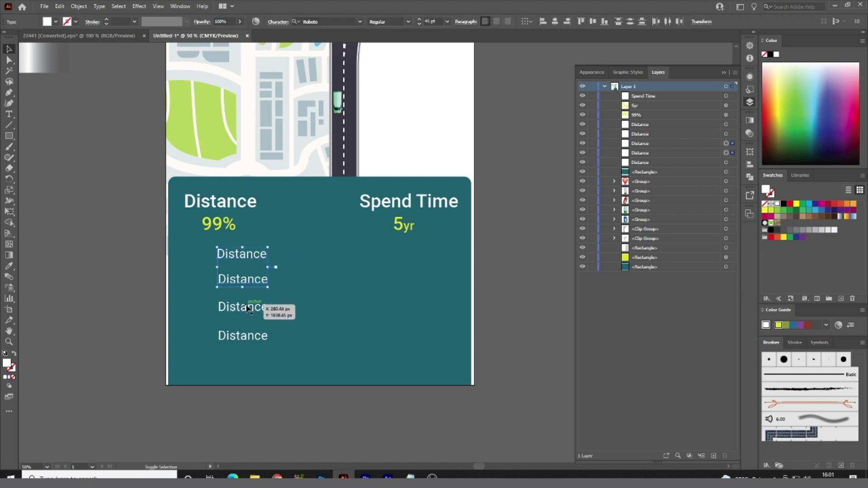
{"action": "double_click", "coordinate": [246, 337]}
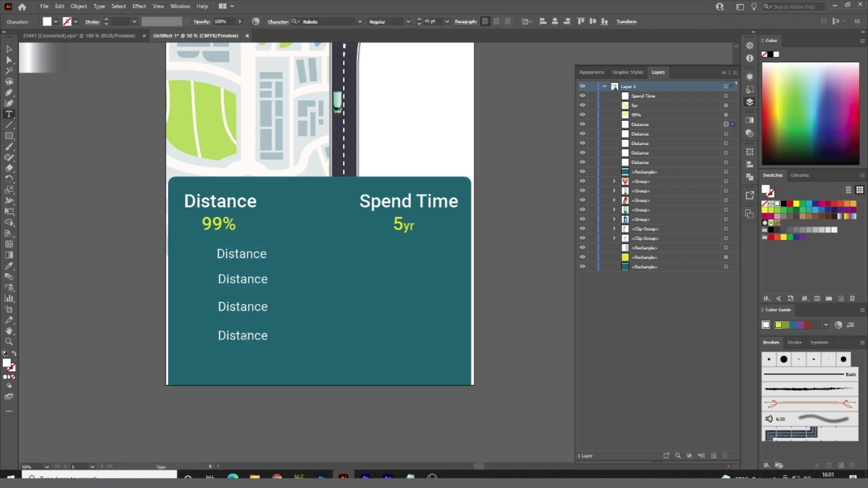
{"action": "key", "text": "Escape"}
{"action": "left_click", "coordinate": [260, 254], "text": "shift"}
{"action": "left_click", "coordinate": [250, 308], "text": "shift"}
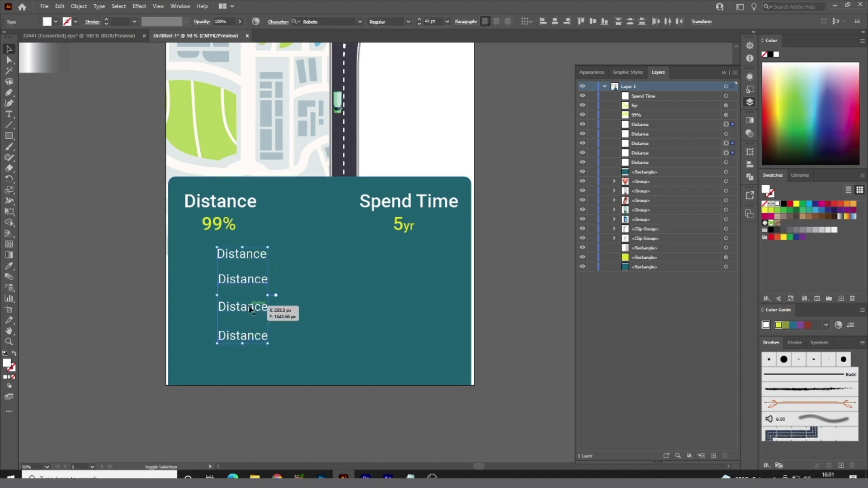
{"action": "left_click_drag", "start_coordinate": [250, 309], "coordinate": [233, 316]}
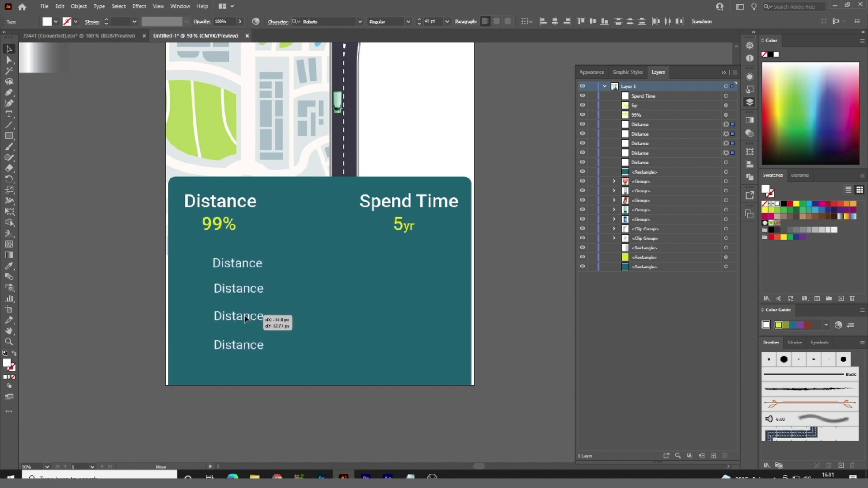
{"action": "left_click", "coordinate": [99, 312]}
- Draw a thin tall rectangle with the grey gradient fill and narrow it
{"action": "key", "text": "m"}
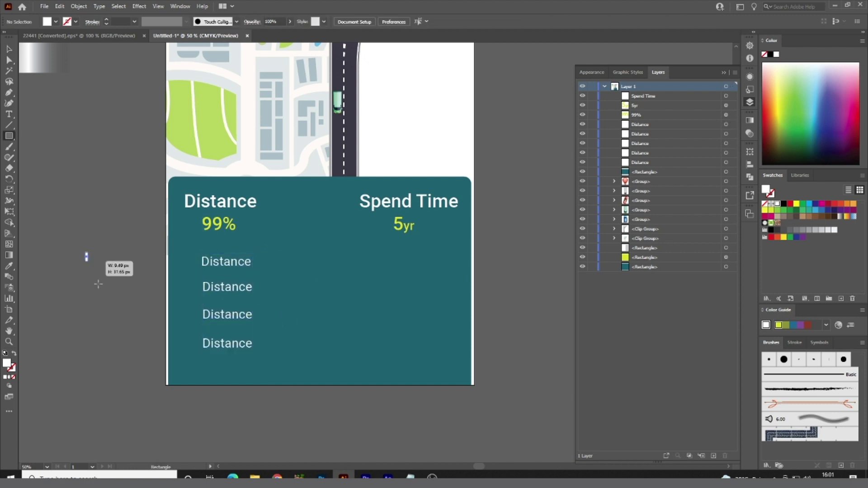
{"action": "left_click_drag", "start_coordinate": [85, 253], "coordinate": [108, 357]}
{"action": "key", "text": "v"}
{"action": "left_click", "coordinate": [45, 61]}
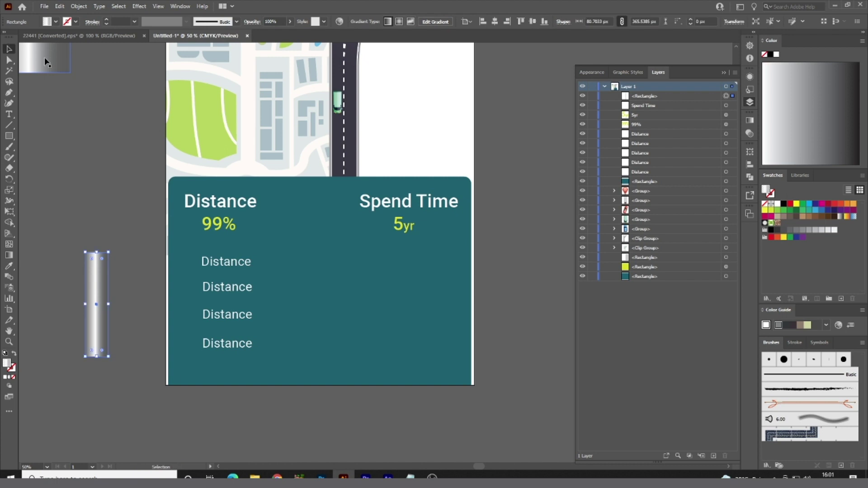
{"action": "mouse_move", "coordinate": [99, 295]}
{"action": "left_mouse_down"}
{"action": "mouse_move", "coordinate": [142, 298]}
{"action": "mouse_move", "coordinate": [100, 304]}
{"action": "left_mouse_up"}
{"action": "scroll", "coordinate": [148, 303], "scroll_direction": "up", "scroll_amount": 3}
{"action": "key", "text": "g"}
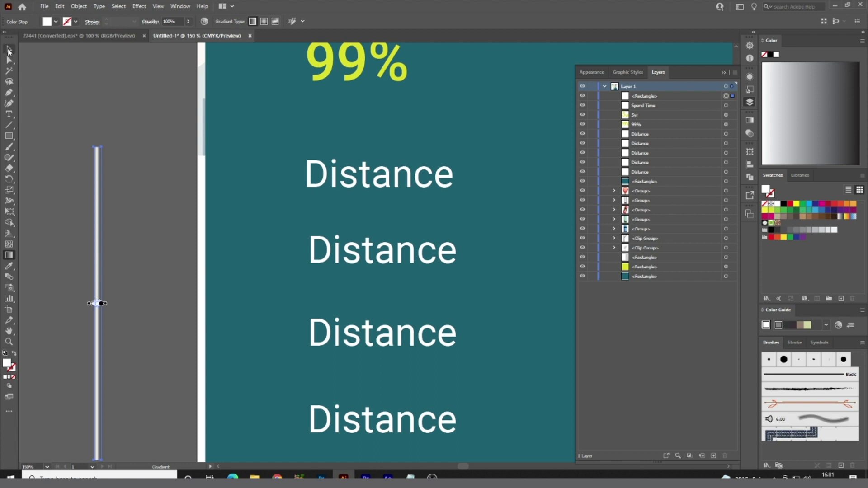
{"action": "left_click", "coordinate": [8, 48]}
{"action": "left_click", "coordinate": [128, 264]}
{"action": "scroll", "coordinate": [128, 264], "scroll_direction": "down", "scroll_amount": 1}
{"action": "scroll", "coordinate": [129, 265], "scroll_direction": "down", "scroll_amount": 1}
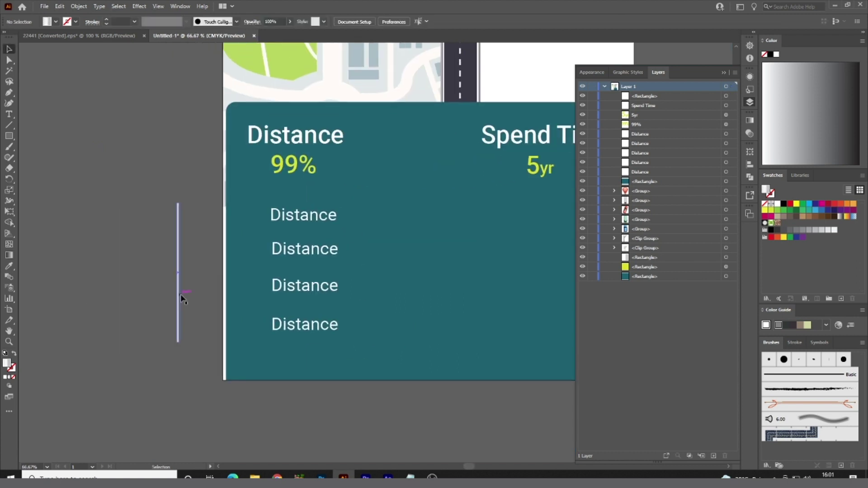
- Move the bar beside the Distance labels and trim its ends to match their height
{"action": "left_click_drag", "start_coordinate": [177, 300], "coordinate": [244, 289]}
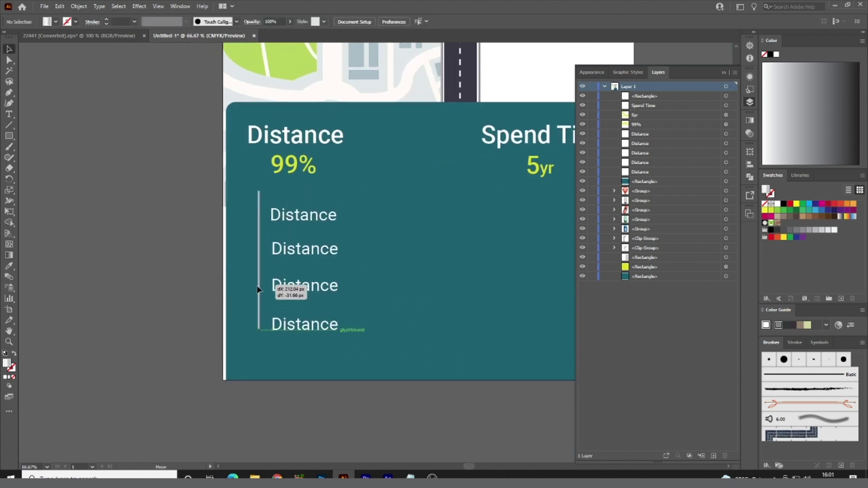
{"action": "left_click_drag", "start_coordinate": [245, 289], "coordinate": [251, 287]}
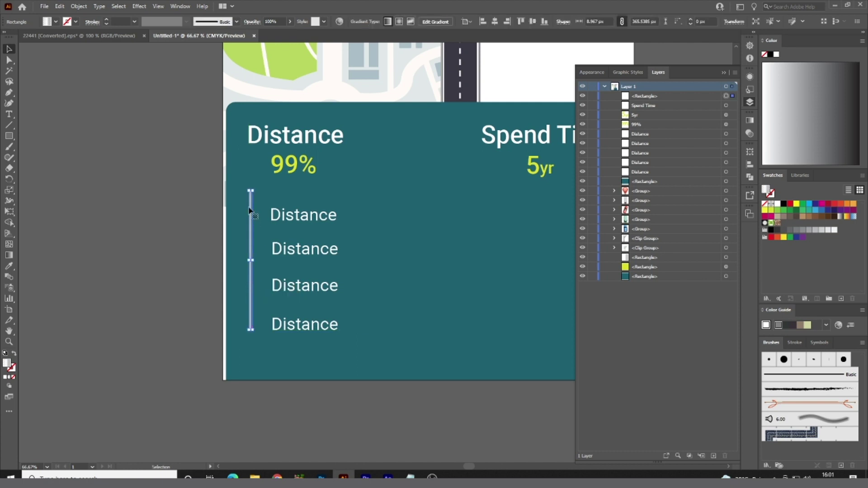
{"action": "scroll", "coordinate": [252, 191], "scroll_direction": "up", "scroll_amount": 3}
{"action": "scroll", "coordinate": [248, 190], "scroll_direction": "up", "scroll_amount": 1}
{"action": "left_click_drag", "start_coordinate": [247, 190], "coordinate": [249, 260]}
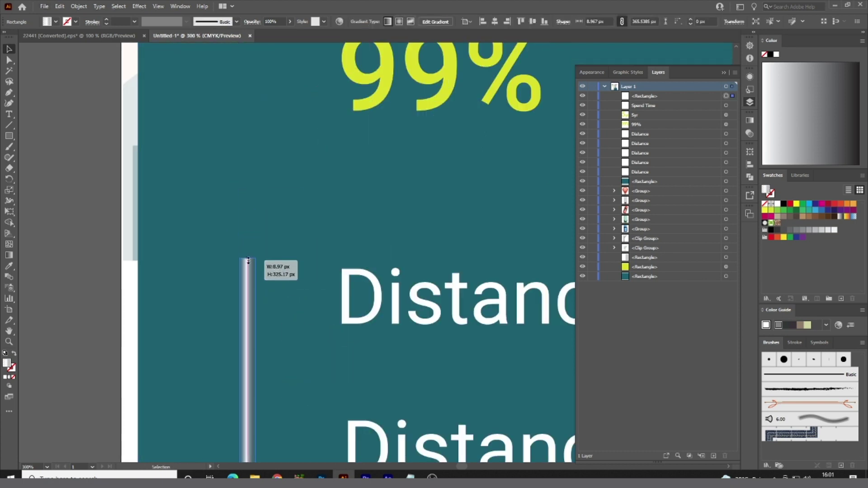
{"action": "scroll", "coordinate": [260, 424], "scroll_direction": "down", "scroll_amount": 2}
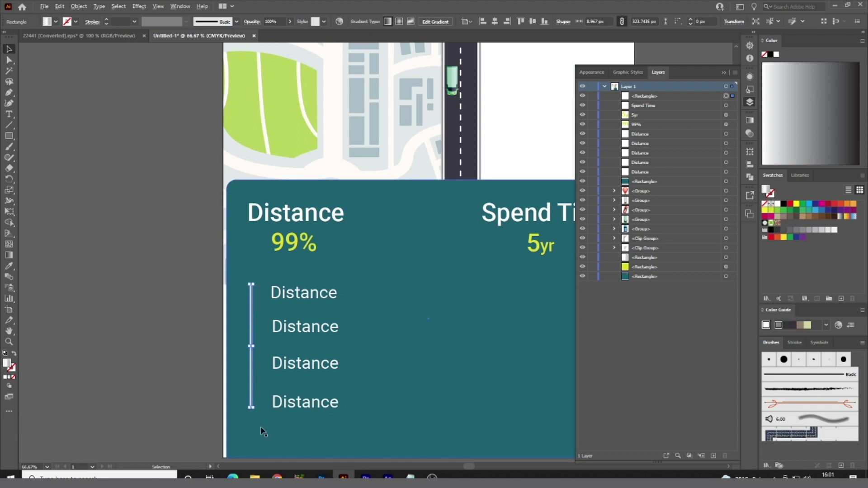
{"action": "scroll", "coordinate": [253, 425], "scroll_direction": "up", "scroll_amount": 2}
{"action": "left_click_drag", "start_coordinate": [249, 366], "coordinate": [247, 361]}
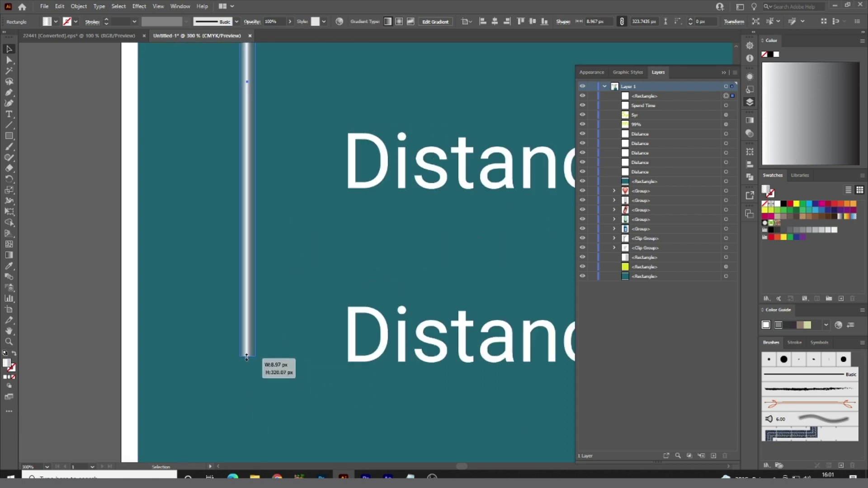
{"action": "scroll", "coordinate": [247, 361], "scroll_direction": "down", "scroll_amount": 2}
{"action": "left_click", "coordinate": [131, 342]}
{"action": "left_click", "coordinate": [319, 288]}
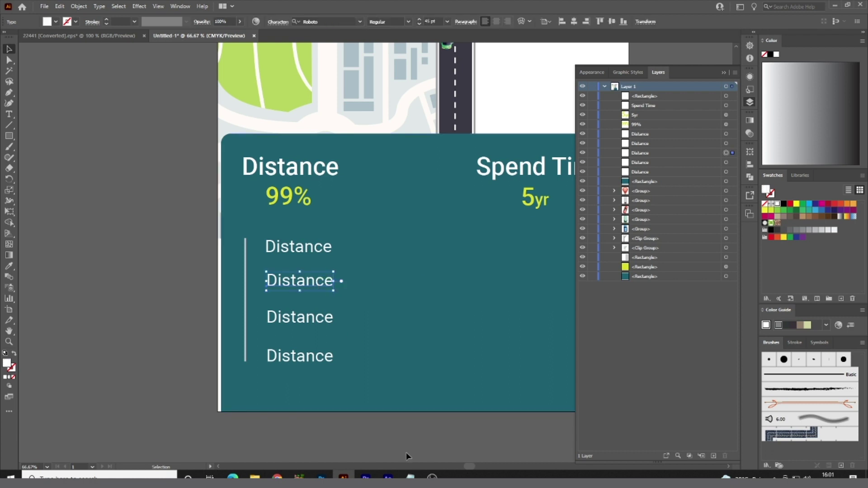
- Replace the first two Distance labels with 'Who r u?' and 'my safe selva' from the notes
{"action": "left_click", "coordinate": [410, 477]}
{"action": "key", "text": "t"}
{"action": "double_click", "coordinate": [304, 253]}
{"action": "key", "text": "ctrl+v"}
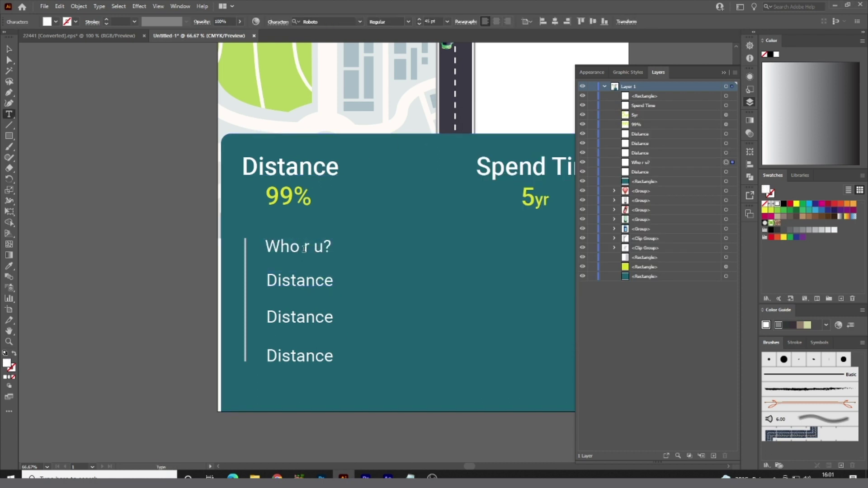
{"action": "left_click", "coordinate": [410, 477]}
{"action": "left_click_drag", "start_coordinate": [514, 140], "coordinate": [457, 140]}
{"action": "left_click", "coordinate": [308, 245]}
{"action": "double_click", "coordinate": [308, 281]}
{"action": "key", "text": "ctrl+v"}
- Replace the last two labels with 'safe selva ?' and 'my self selva' from the notes
{"action": "key", "text": "alt+Tab"}
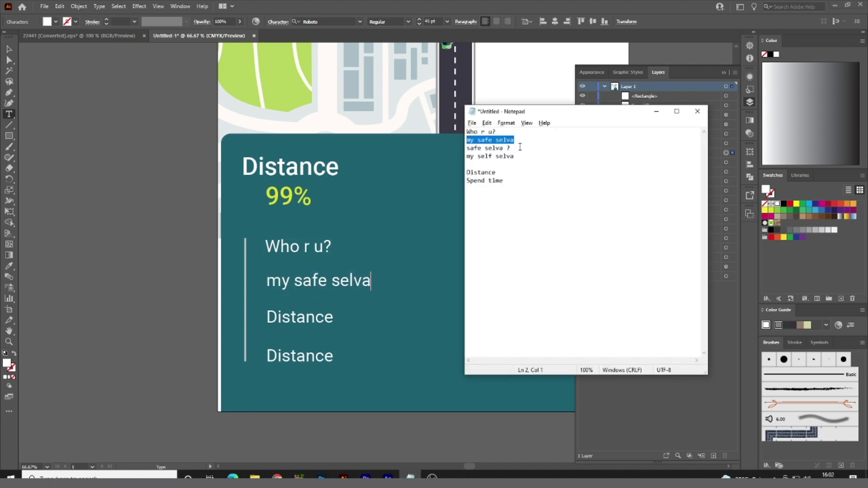
{"action": "left_click", "coordinate": [339, 310]}
{"action": "double_click", "coordinate": [320, 318]}
{"action": "key", "text": "ctrl+v"}
{"action": "key", "text": "alt+Tab"}
{"action": "left_click_drag", "start_coordinate": [515, 156], "coordinate": [460, 158]}
{"action": "key", "text": "ctrl+c"}
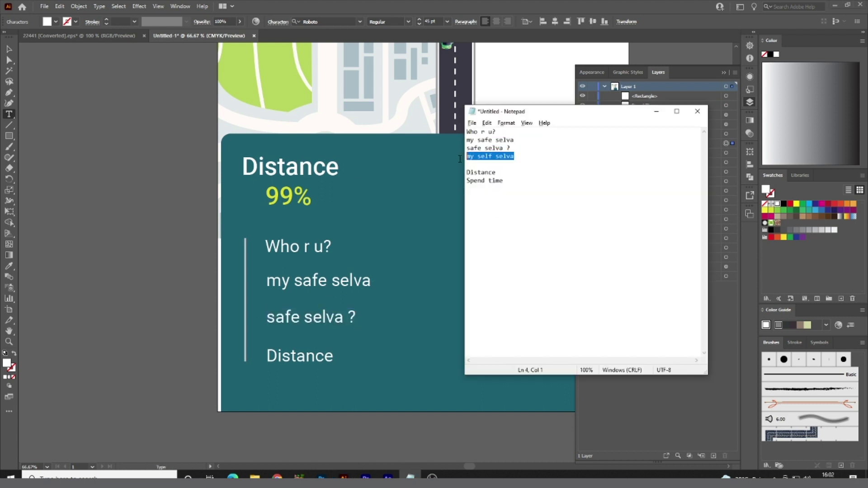
{"action": "left_click", "coordinate": [369, 308]}
{"action": "double_click", "coordinate": [297, 357]}
{"action": "key", "text": "ctrl+v"}
{"action": "key", "text": "Escape"}
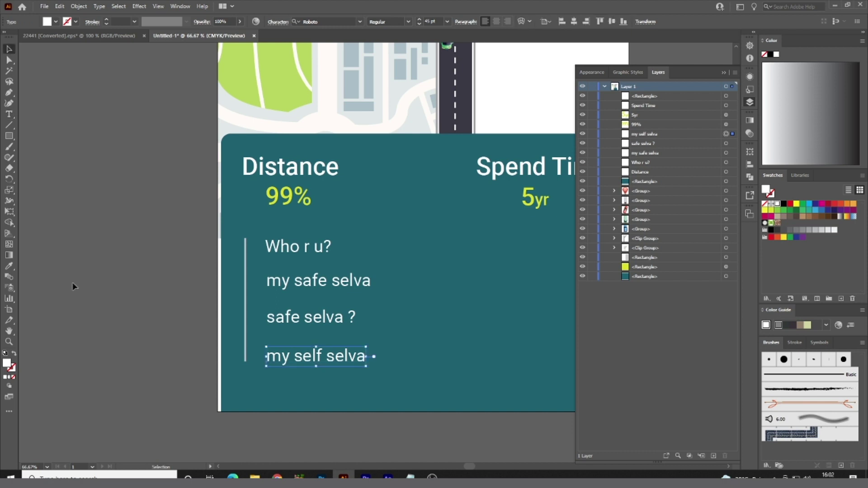
{"action": "left_click", "coordinate": [74, 286]}
{"action": "scroll", "coordinate": [255, 355], "scroll_direction": "up", "scroll_amount": 1}
- Draw a small circle, give it the 99% yellow, and move it onto the bar
{"action": "key", "text": "l"}
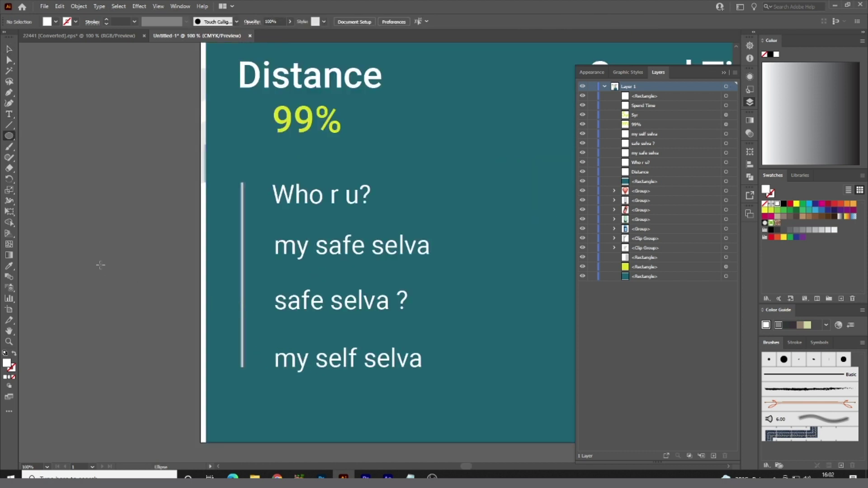
{"action": "left_click_drag", "start_coordinate": [86, 251], "coordinate": [120, 285]}
{"action": "key", "text": "i"}
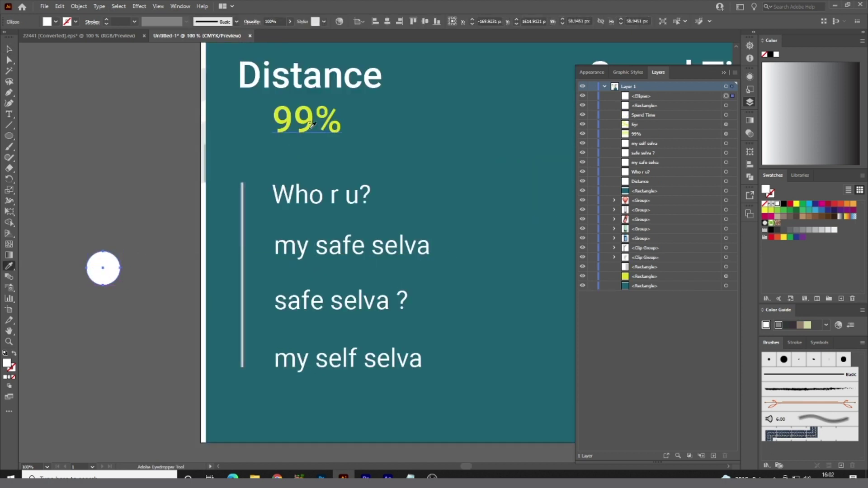
{"action": "left_click", "coordinate": [311, 118]}
{"action": "key", "text": "v"}
{"action": "mouse_move", "coordinate": [104, 276]}
{"action": "left_mouse_down"}
{"action": "mouse_move", "coordinate": [239, 262]}
{"action": "mouse_move", "coordinate": [240, 254]}
{"action": "left_mouse_up"}
- Colour the 'my safe selva' text with the same 99% yellow
{"action": "left_click", "coordinate": [302, 253]}
{"action": "key", "text": "i"}
{"action": "left_click", "coordinate": [311, 119]}
{"action": "key", "text": "ctrl+z"}
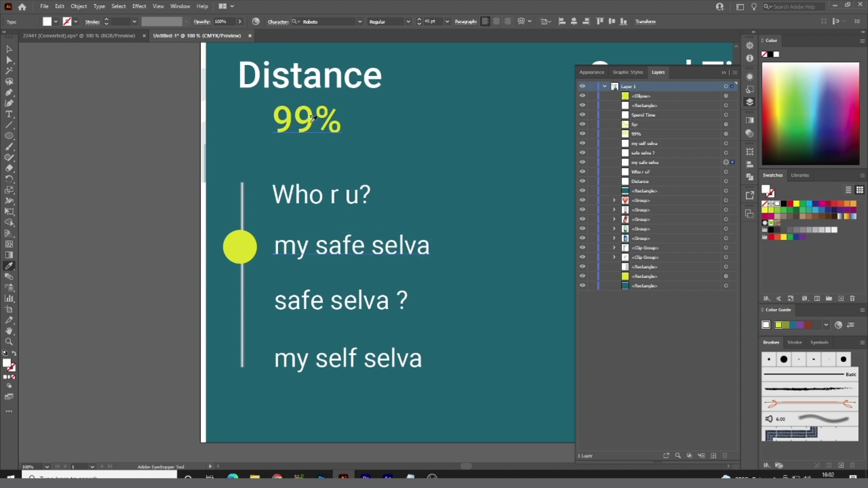
{"action": "left_click", "coordinate": [235, 247]}
{"action": "key", "text": "v"}
{"action": "left_click", "coordinate": [67, 219]}
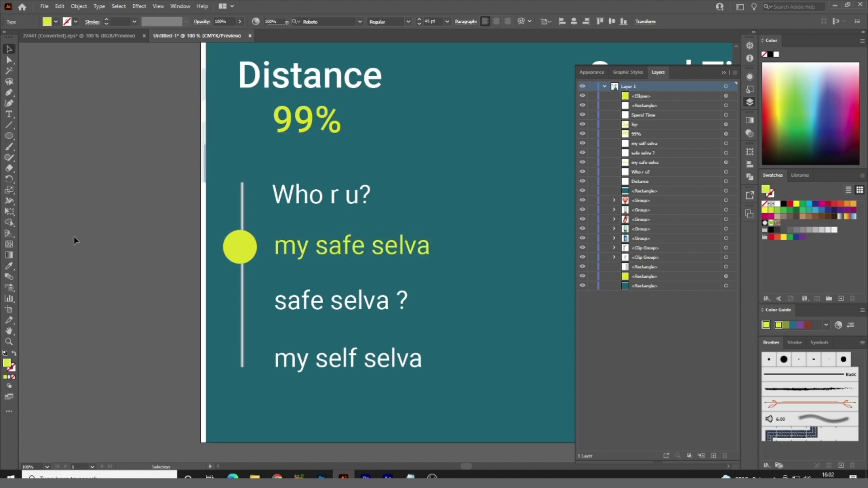
- Centre and shrink the circle on the bar, then stack three progressively smaller copies inside
{"action": "scroll", "coordinate": [247, 281], "scroll_direction": "up", "scroll_amount": 2}
{"action": "left_click_drag", "start_coordinate": [252, 228], "coordinate": [360, 334]}
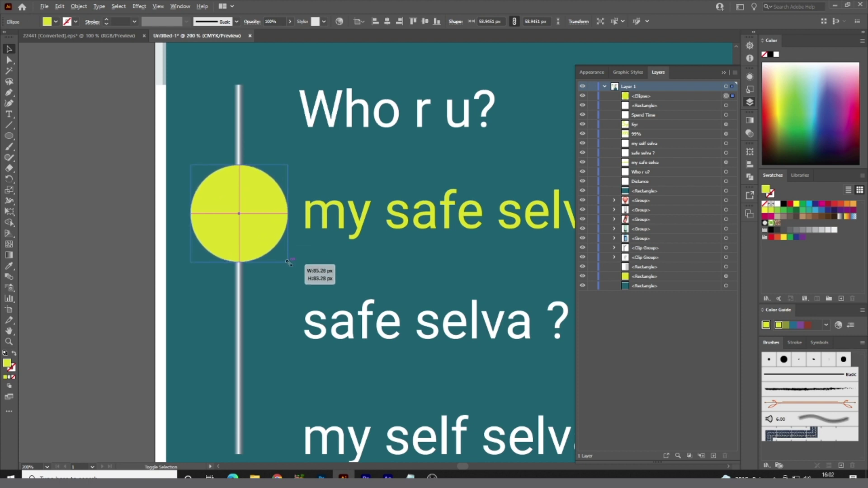
{"action": "left_click_drag", "start_coordinate": [360, 335], "coordinate": [288, 301]}
{"action": "key", "text": "ctrl+minus"}
{"action": "left_click_drag", "start_coordinate": [711, 447], "coordinate": [713, 457]}
{"action": "left_click_drag", "start_coordinate": [202, 223], "coordinate": [198, 227]}
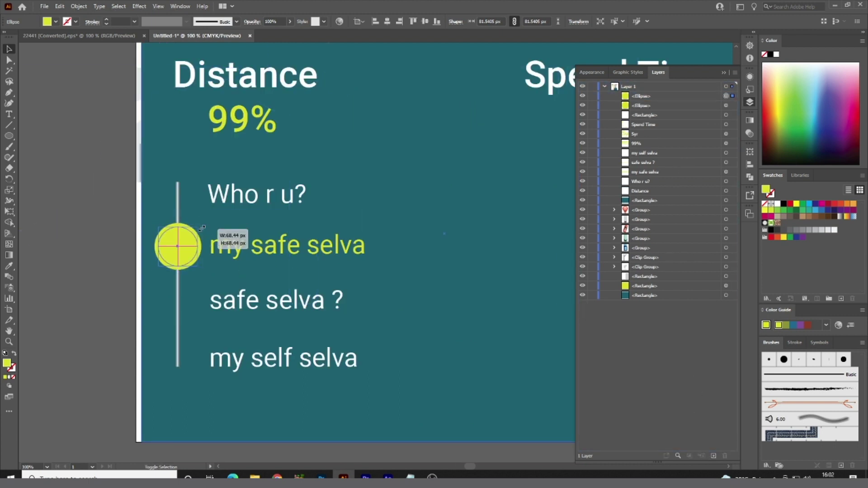
{"action": "left_click_drag", "start_coordinate": [661, 100], "coordinate": [714, 456]}
{"action": "left_click_drag", "start_coordinate": [198, 226], "coordinate": [189, 236]}
{"action": "mouse_move", "coordinate": [648, 99]}
{"action": "left_mouse_down"}
{"action": "mouse_move", "coordinate": [719, 443]}
{"action": "mouse_move", "coordinate": [714, 457]}
{"action": "left_mouse_up"}
{"action": "left_click_drag", "start_coordinate": [189, 235], "coordinate": [187, 240]}
- Set the stacked circles to 10%, 25% and 35% opacity from largest to smaller
{"action": "left_click", "coordinate": [118, 244]}
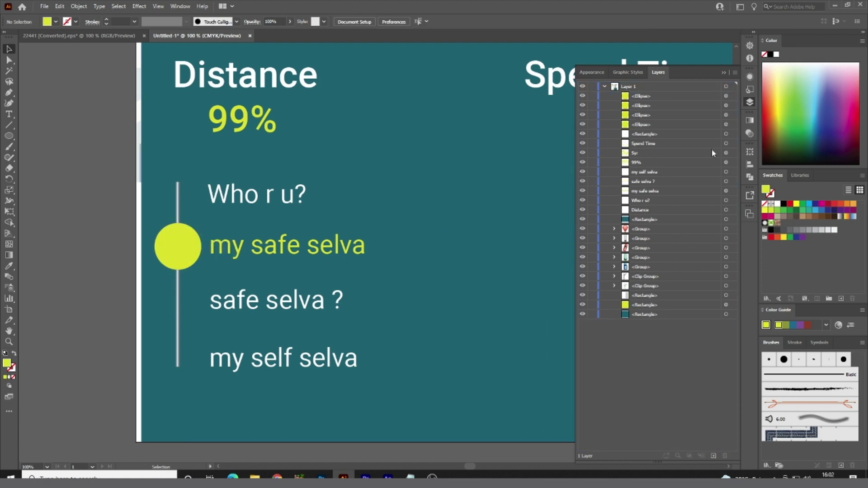
{"action": "left_click", "coordinate": [726, 125]}
{"action": "type", "text": "0"}
{"action": "key", "text": "Return"}
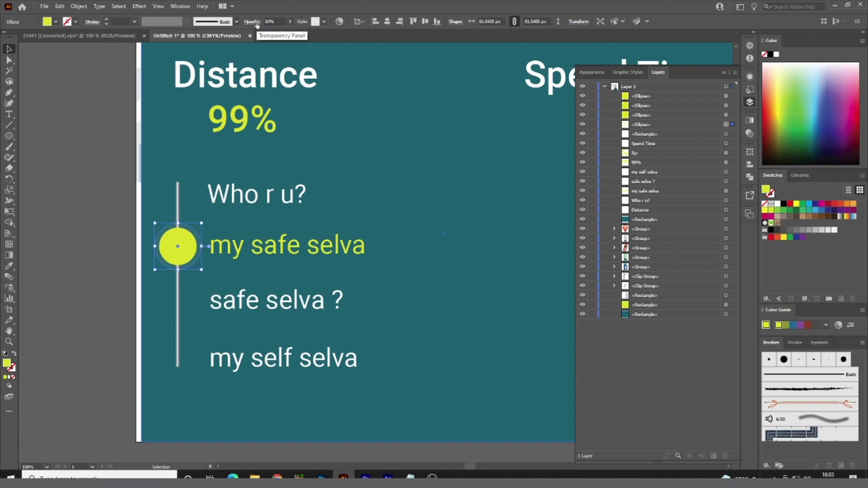
{"action": "left_click", "coordinate": [726, 115]}
{"action": "left_click", "coordinate": [278, 21]}
{"action": "type", "text": "25"}
{"action": "key", "text": "Return"}
{"action": "left_click", "coordinate": [727, 106]}
{"action": "type", "text": "35"}
{"action": "key", "text": "Return"}
- Enlarge the 35% opacity circle slightly so the halo glows evenly
{"action": "left_click", "coordinate": [84, 151]}
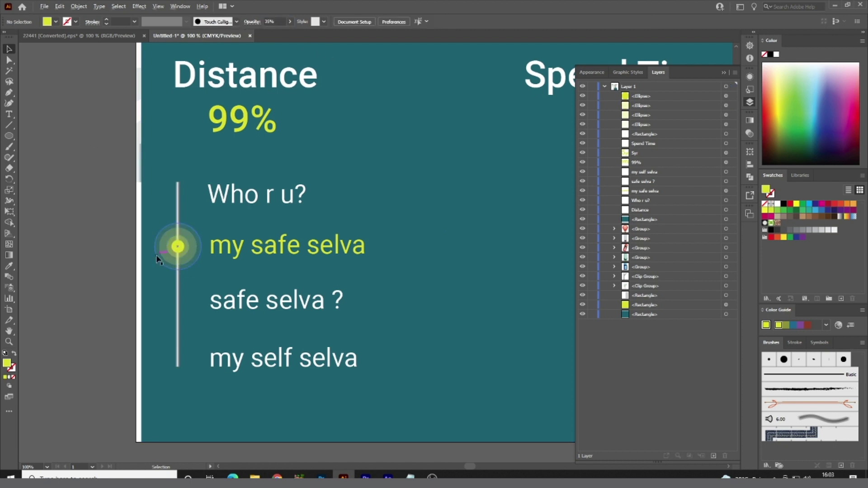
{"action": "scroll", "coordinate": [159, 257], "scroll_direction": "up", "scroll_amount": 1}
{"action": "scroll", "coordinate": [163, 252], "scroll_direction": "up", "scroll_amount": 2}
{"action": "left_click", "coordinate": [726, 114]}
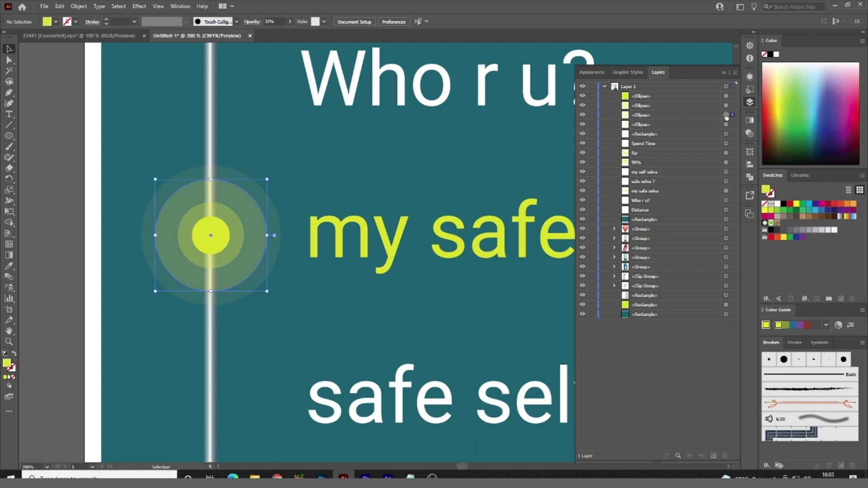
{"action": "left_click", "coordinate": [725, 106]}
{"action": "left_click_drag", "start_coordinate": [245, 203], "coordinate": [256, 189]}
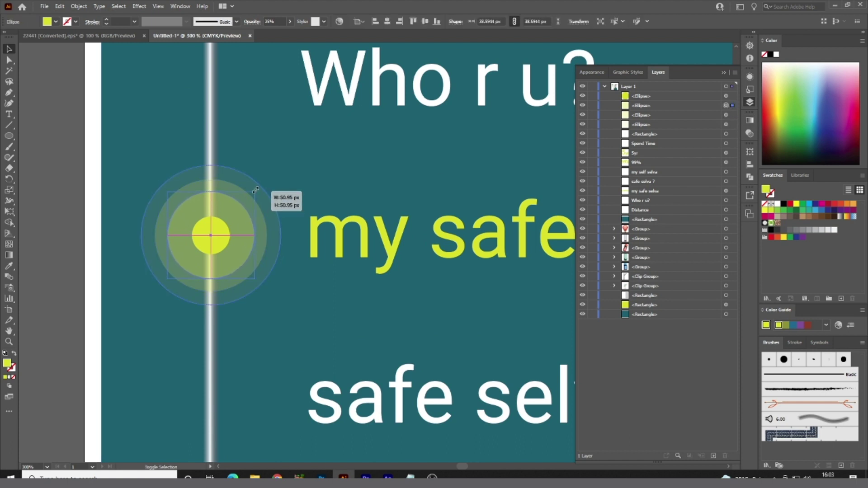
{"action": "left_click", "coordinate": [64, 205]}
{"action": "scroll", "coordinate": [62, 210], "scroll_direction": "down", "scroll_amount": 1}
{"action": "scroll", "coordinate": [62, 209], "scroll_direction": "down", "scroll_amount": 3}
{"action": "scroll", "coordinate": [63, 217], "scroll_direction": "down", "scroll_amount": 1}
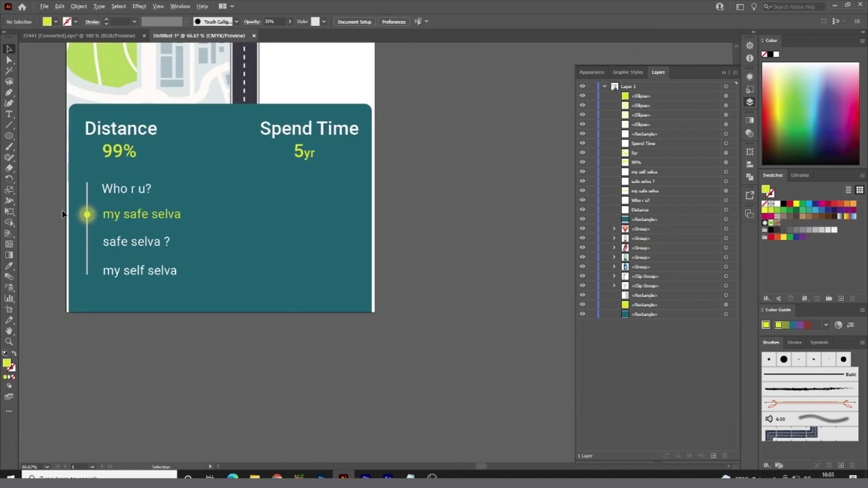
{"action": "scroll", "coordinate": [64, 225], "scroll_direction": "down", "scroll_amount": 2}
{"action": "left_click_drag", "start_coordinate": [225, 312], "coordinate": [307, 331]}
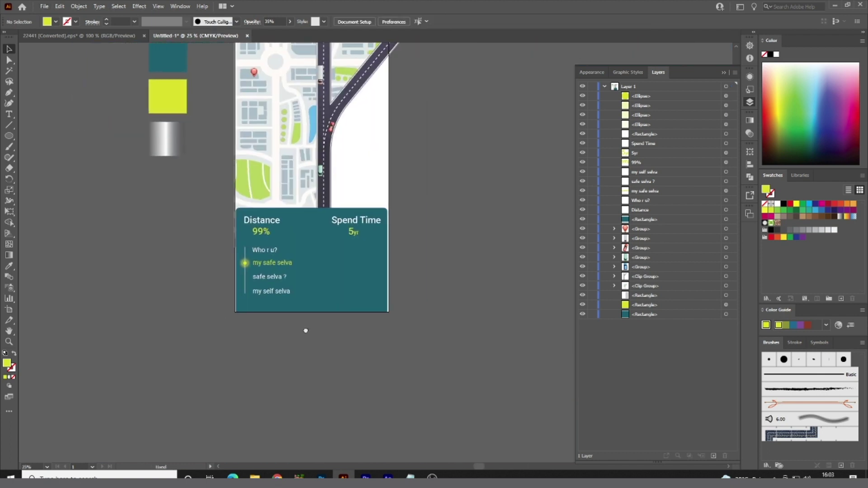
- Rework the timeline bar's gradient stops, removing one and adding a stop around 65%
{"action": "scroll", "coordinate": [271, 330], "scroll_direction": "up", "scroll_amount": 1}
{"action": "left_click", "coordinate": [230, 292]}
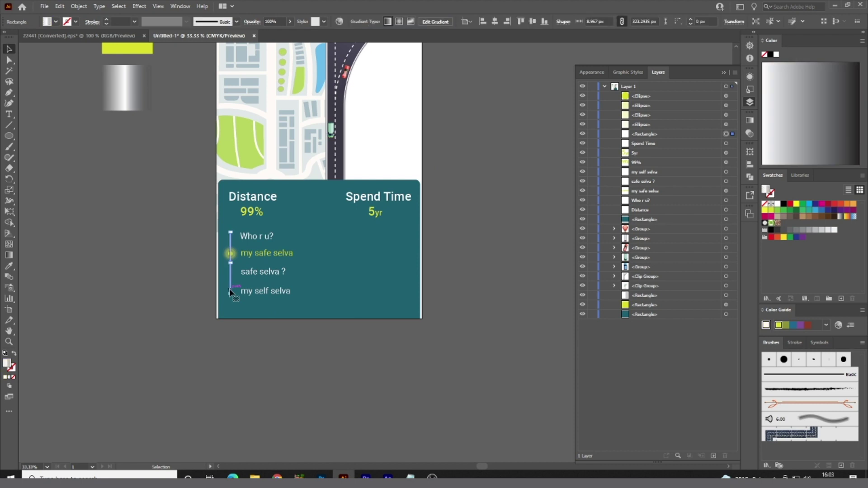
{"action": "key", "text": "g"}
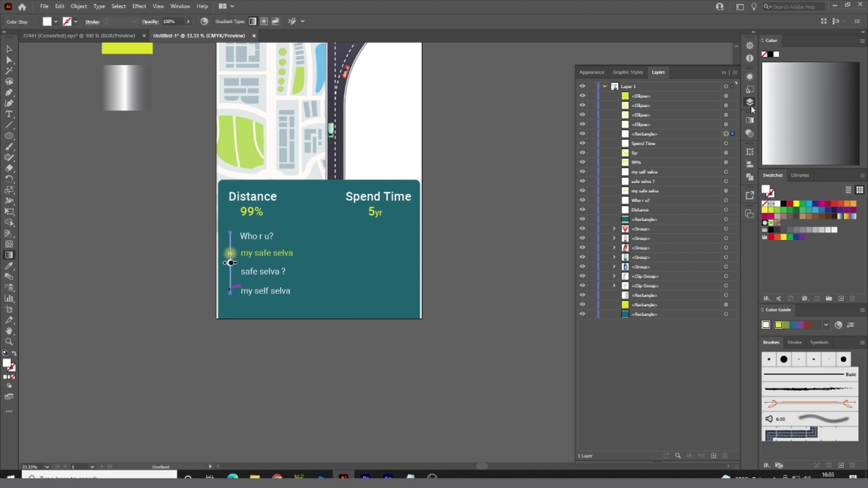
{"action": "left_click", "coordinate": [752, 121]}
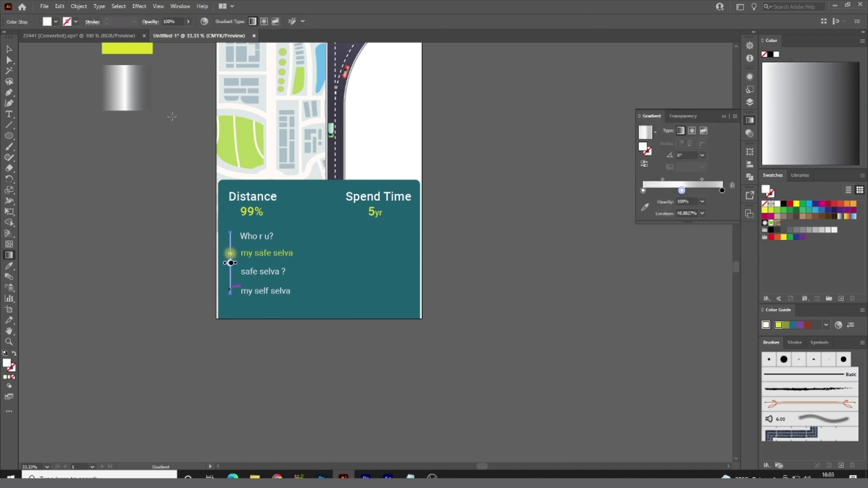
{"action": "left_click", "coordinate": [9, 50]}
{"action": "left_click", "coordinate": [120, 236]}
{"action": "scroll", "coordinate": [232, 285], "scroll_direction": "up", "scroll_amount": 2}
{"action": "scroll", "coordinate": [232, 285], "scroll_direction": "up", "scroll_amount": 1}
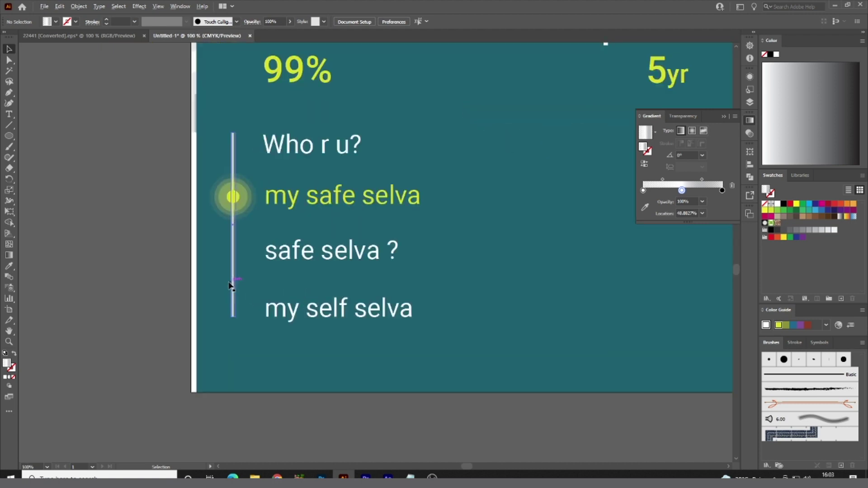
{"action": "scroll", "coordinate": [232, 285], "scroll_direction": "up", "scroll_amount": 1}
{"action": "left_click", "coordinate": [234, 291]}
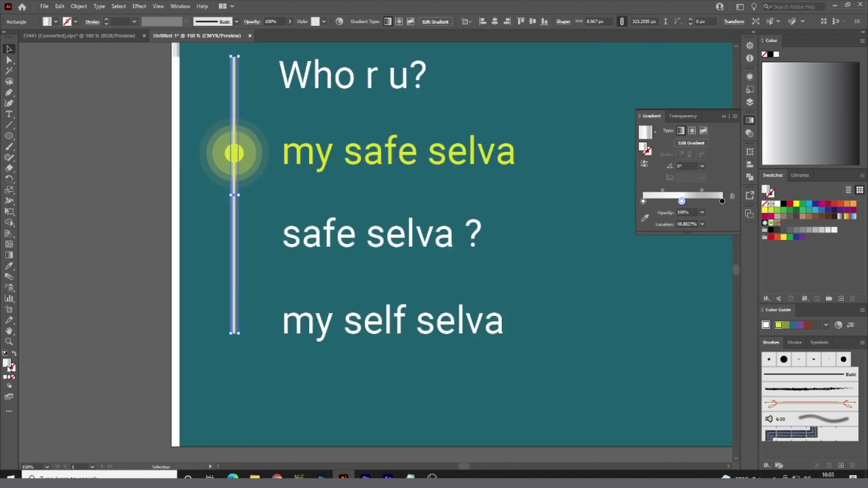
{"action": "left_click", "coordinate": [136, 289]}
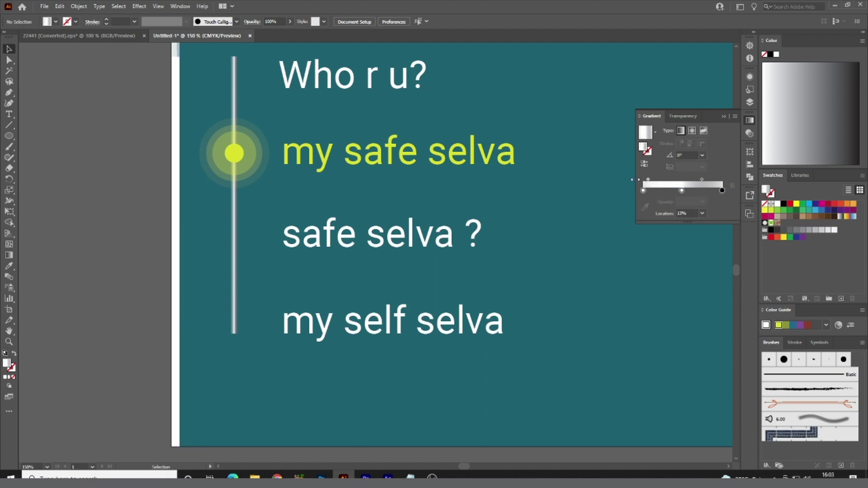
{"action": "left_click", "coordinate": [235, 268]}
{"action": "mouse_move", "coordinate": [682, 201]}
{"action": "left_mouse_down"}
{"action": "mouse_move", "coordinate": [711, 201]}
{"action": "mouse_move", "coordinate": [661, 205]}
{"action": "left_mouse_up"}
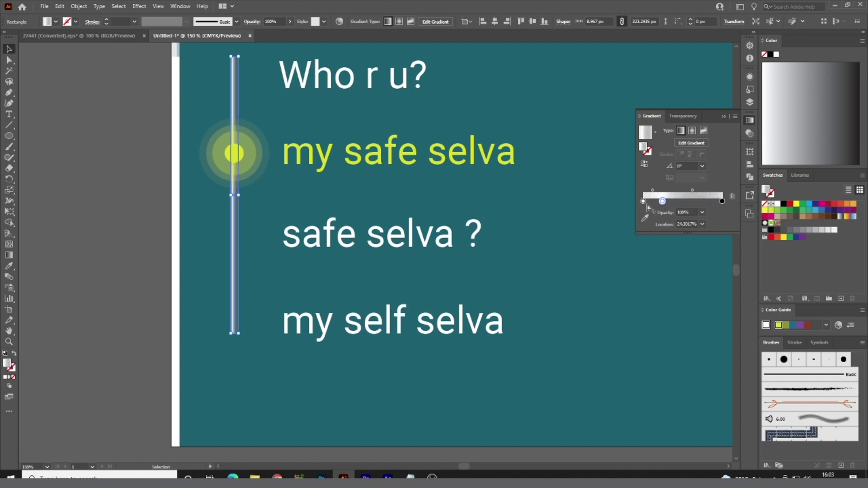
{"action": "left_click", "coordinate": [733, 197]}
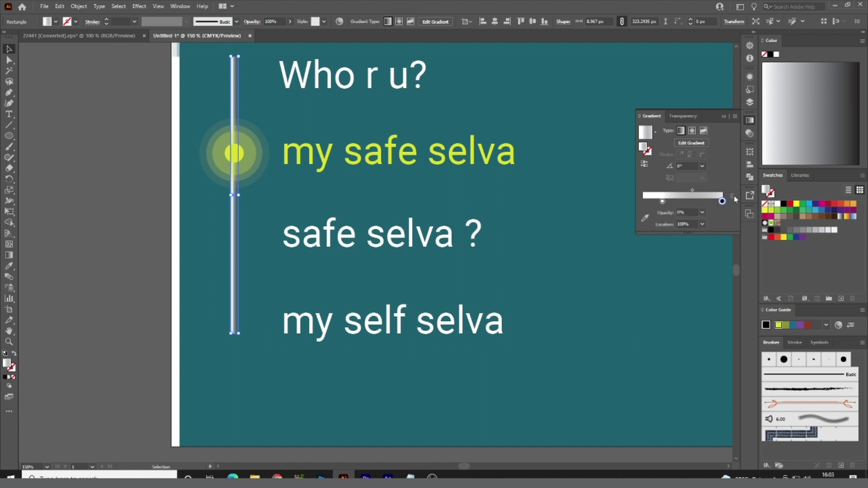
{"action": "mouse_move", "coordinate": [662, 202]}
{"action": "left_mouse_down"}
{"action": "mouse_move", "coordinate": [695, 202]}
{"action": "mouse_move", "coordinate": [627, 203]}
{"action": "left_mouse_up"}
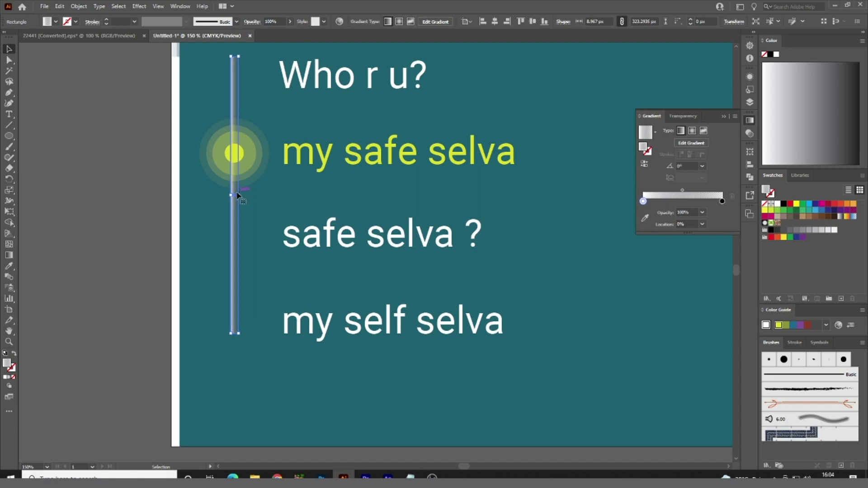
- Run the gradient vertically down the bar, white above the glow and fading out below
{"action": "key", "text": "g"}
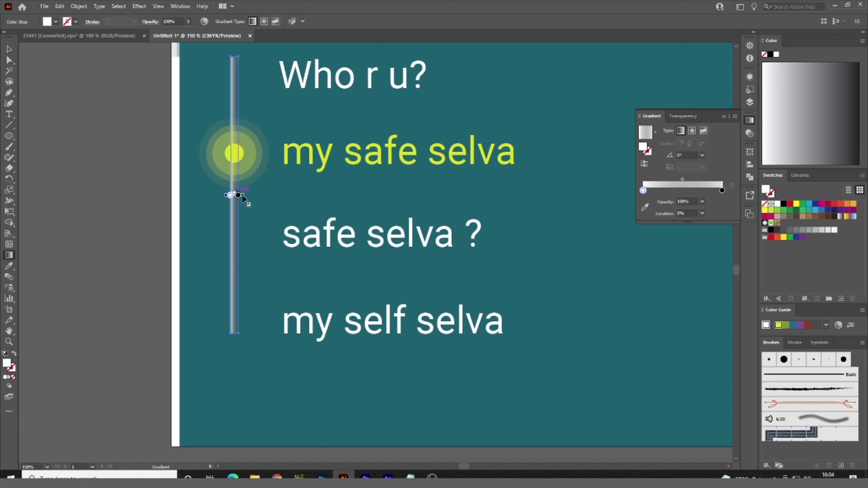
{"action": "mouse_move", "coordinate": [244, 196]}
{"action": "left_mouse_down"}
{"action": "mouse_move", "coordinate": [283, 195]}
{"action": "mouse_move", "coordinate": [236, 195]}
{"action": "left_mouse_up"}
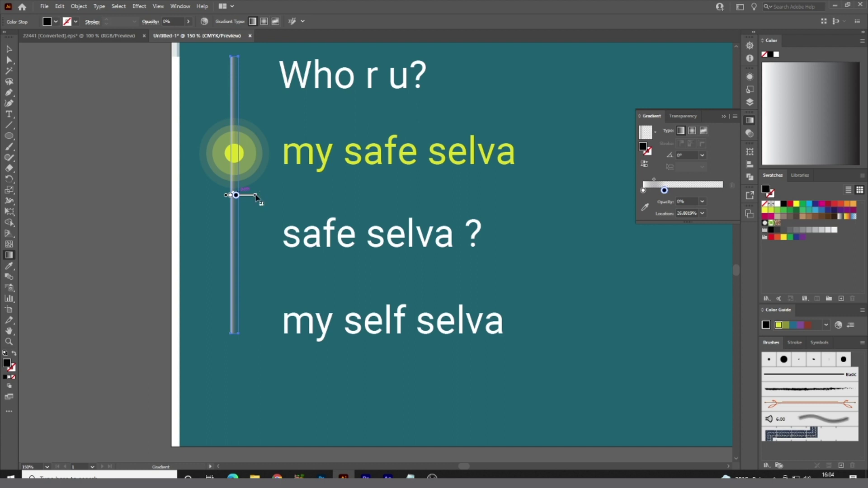
{"action": "mouse_move", "coordinate": [259, 195]}
{"action": "left_mouse_down"}
{"action": "mouse_move", "coordinate": [250, 214]}
{"action": "mouse_move", "coordinate": [215, 228]}
{"action": "left_mouse_up"}
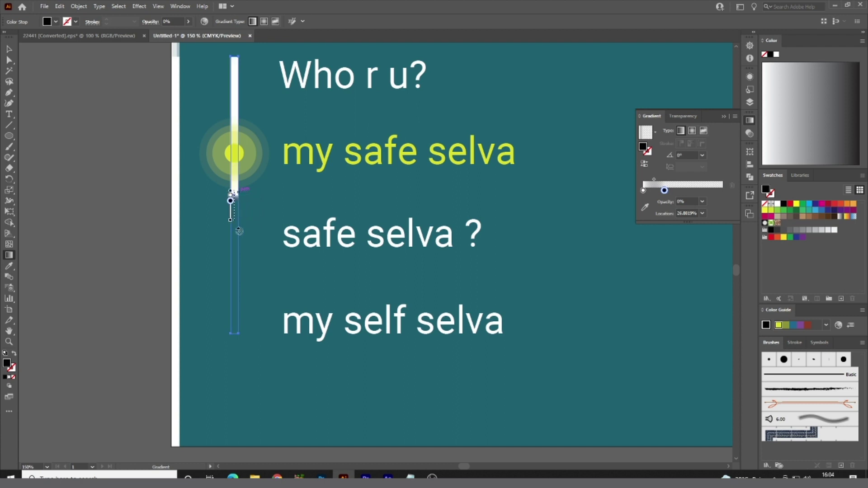
{"action": "left_click_drag", "start_coordinate": [234, 222], "coordinate": [234, 233]}
{"action": "left_click_drag", "start_coordinate": [234, 195], "coordinate": [233, 153]}
{"action": "mouse_move", "coordinate": [234, 234]}
{"action": "left_mouse_down"}
{"action": "mouse_move", "coordinate": [230, 282]}
{"action": "mouse_move", "coordinate": [239, 299]}
{"action": "left_mouse_up"}
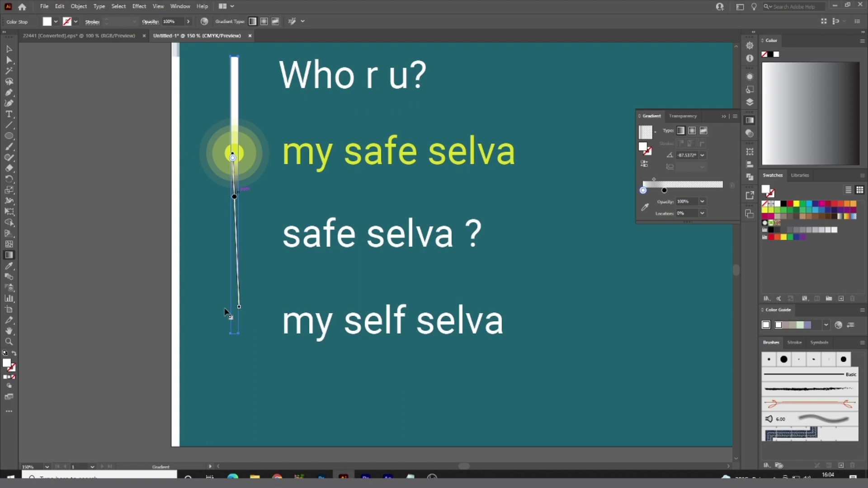
{"action": "left_click", "coordinate": [234, 199]}
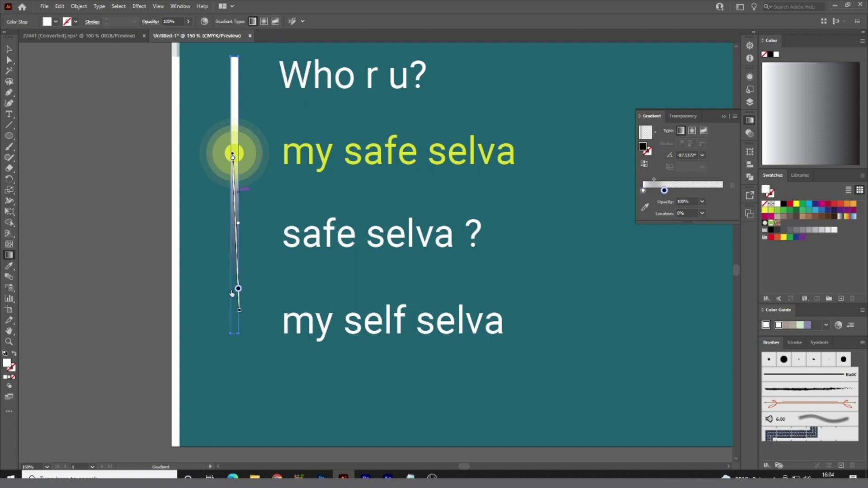
{"action": "left_click", "coordinate": [8, 48]}
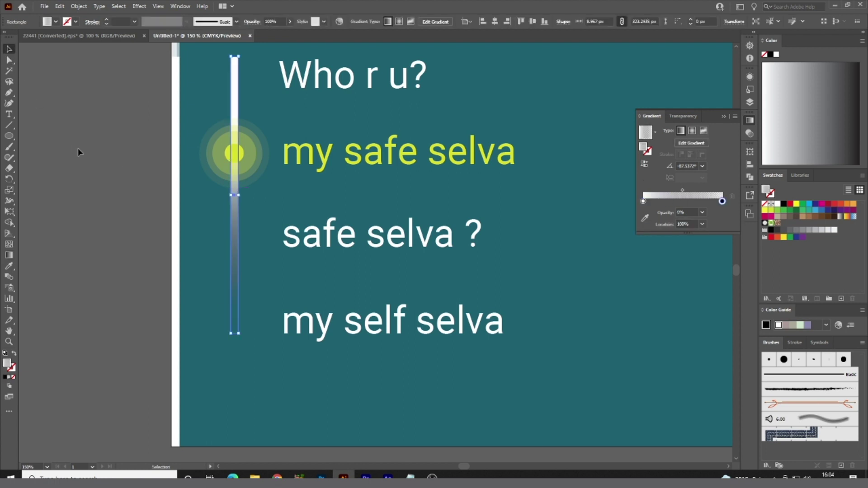
{"action": "left_click", "coordinate": [78, 152]}
{"action": "scroll", "coordinate": [78, 151], "scroll_direction": "down", "scroll_amount": 3}
{"action": "mouse_move", "coordinate": [79, 152]}
{"action": "left_mouse_down"}
{"action": "mouse_move", "coordinate": [155, 231]}
{"action": "mouse_move", "coordinate": [260, 311]}
{"action": "left_mouse_up"}
{"action": "scroll", "coordinate": [155, 229], "scroll_direction": "down", "scroll_amount": 1}
{"action": "scroll", "coordinate": [249, 315], "scroll_direction": "down", "scroll_amount": 2}
{"action": "scroll", "coordinate": [378, 323], "scroll_direction": "up", "scroll_amount": 1}
{"action": "left_click", "coordinate": [370, 232]}
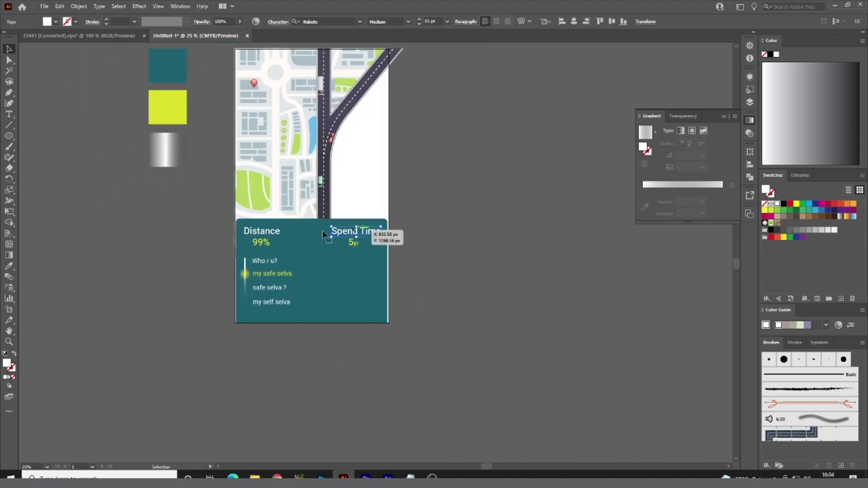
{"action": "left_click", "coordinate": [264, 231], "text": "shift"}
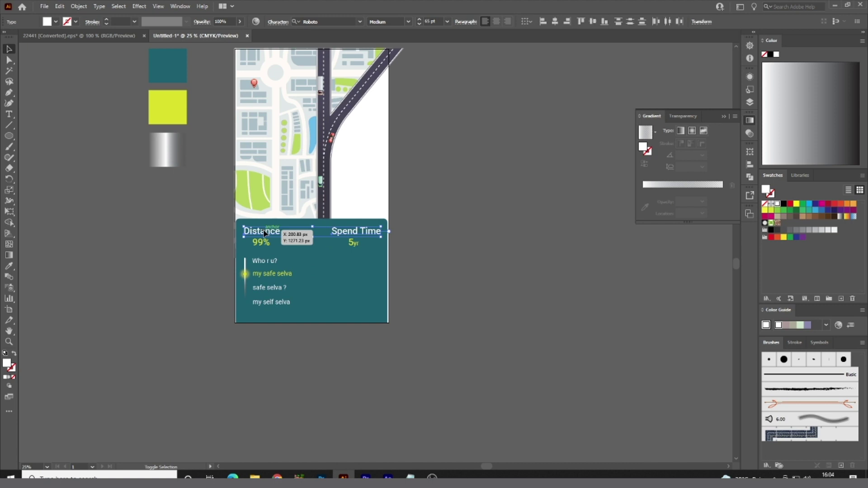
{"action": "left_click", "coordinate": [277, 23]}
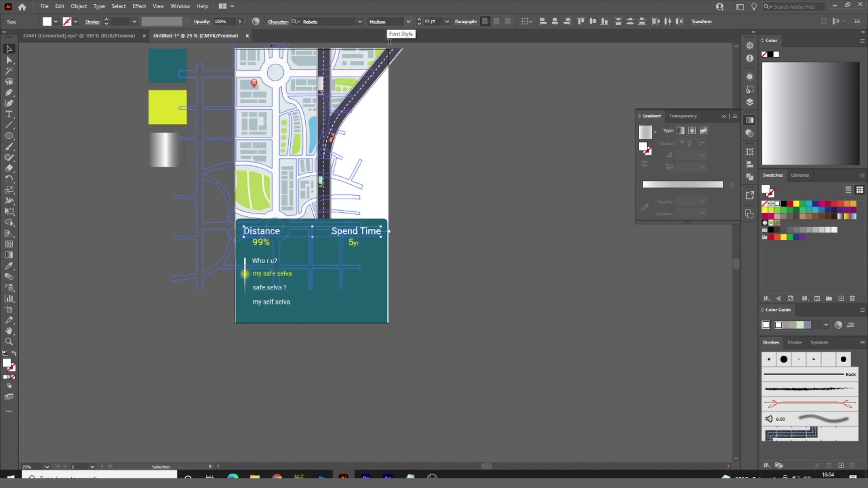
{"action": "left_click", "coordinate": [441, 261]}
{"action": "scroll", "coordinate": [345, 337], "scroll_direction": "up", "scroll_amount": 1}
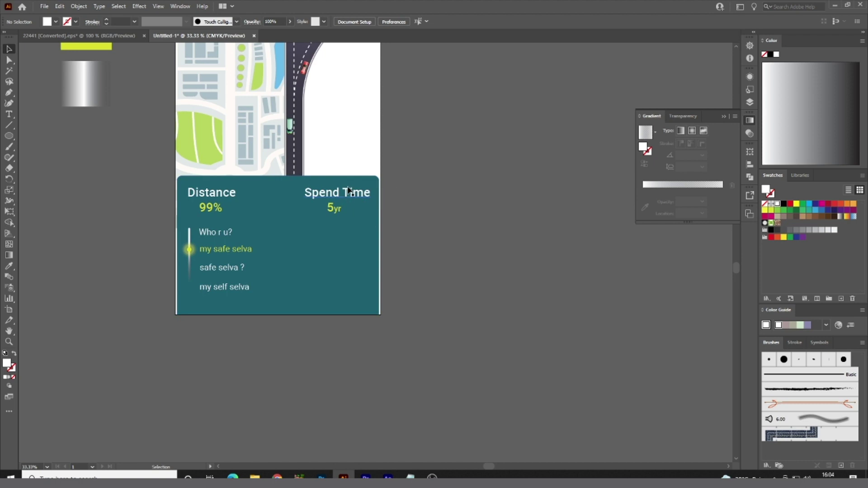
{"action": "left_click_drag", "start_coordinate": [341, 200], "coordinate": [336, 290], "text": "alt"}
- Undo the extra Spend Time copy and draw a yellow-filled triangle beside the card
{"action": "key", "text": "ctrl+z"}
{"action": "left_click_drag", "start_coordinate": [8, 136], "coordinate": [126, 180]}
{"action": "left_click_drag", "start_coordinate": [425, 220], "coordinate": [450, 239]}
{"action": "key", "text": "v"}
{"action": "key", "text": "i"}
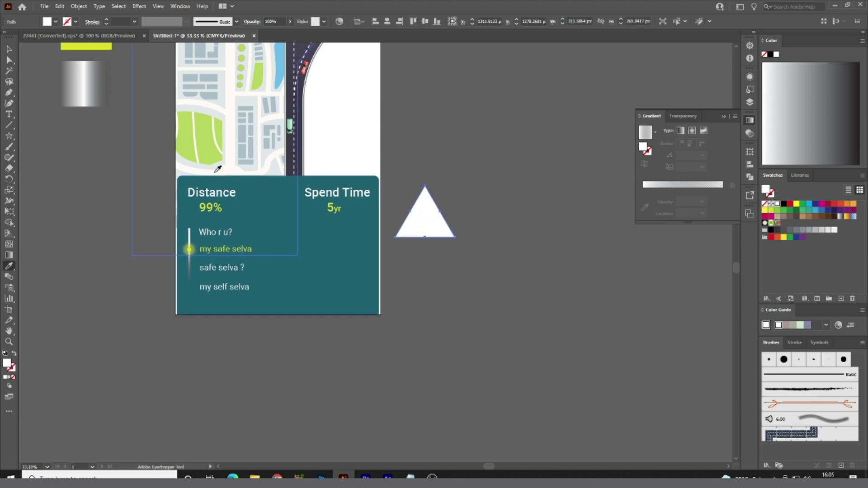
{"action": "left_click", "coordinate": [99, 46]}
{"action": "key", "text": "v"}
{"action": "mouse_move", "coordinate": [425, 225]}
{"action": "left_mouse_down"}
{"action": "mouse_move", "coordinate": [430, 244]}
{"action": "mouse_move", "coordinate": [411, 184]}
{"action": "left_mouse_up"}
- Round the triangle into a teardrop, rotate it point-down, and move it lower
{"action": "key", "text": "a"}
{"action": "left_click", "coordinate": [449, 280]}
{"action": "left_click", "coordinate": [405, 254]}
{"action": "key", "text": "v"}
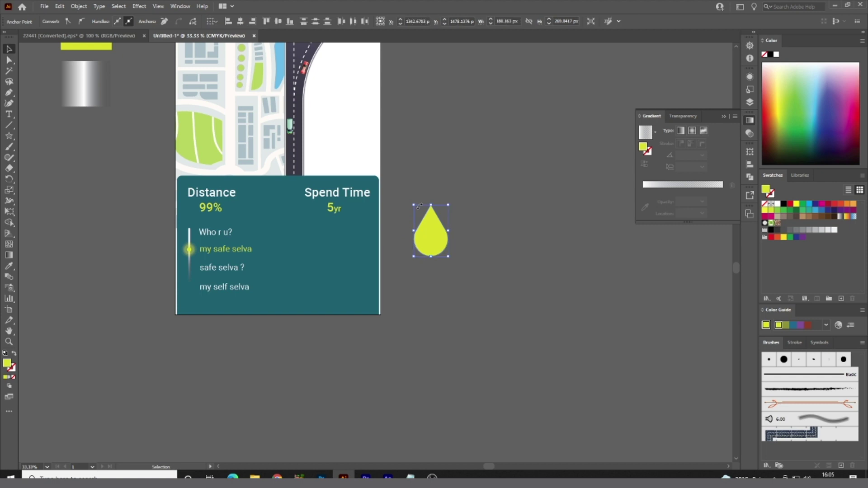
{"action": "left_click_drag", "start_coordinate": [451, 200], "coordinate": [403, 303]}
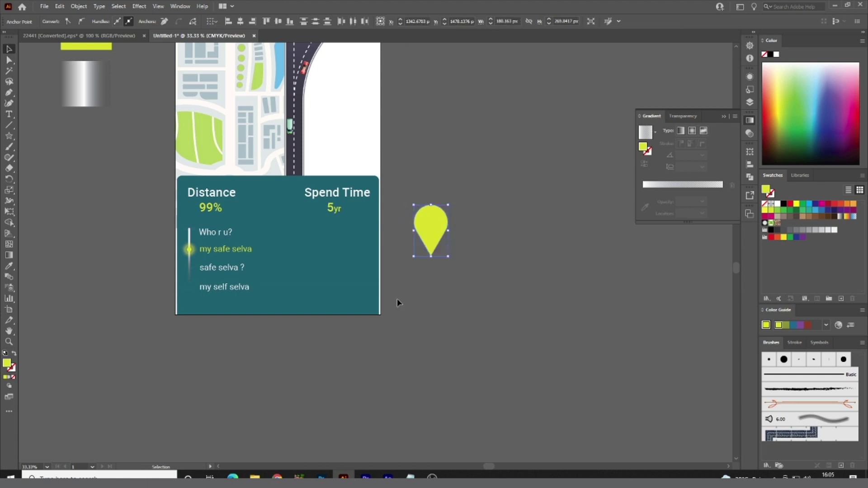
{"action": "mouse_move", "coordinate": [431, 233]}
{"action": "left_mouse_down"}
{"action": "mouse_move", "coordinate": [410, 293]}
{"action": "mouse_move", "coordinate": [475, 304]}
{"action": "left_mouse_up"}
- Make the circle the panel's teal, then replace it with a smaller teal circle over the pin's head
{"action": "key", "text": "l"}
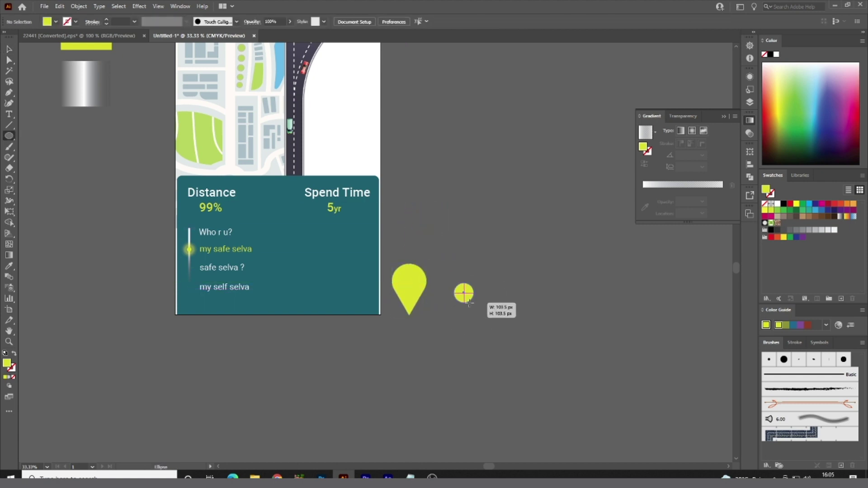
{"action": "key", "text": "i"}
{"action": "left_click", "coordinate": [329, 254]}
{"action": "key", "text": "v"}
{"action": "left_click", "coordinate": [470, 315]}
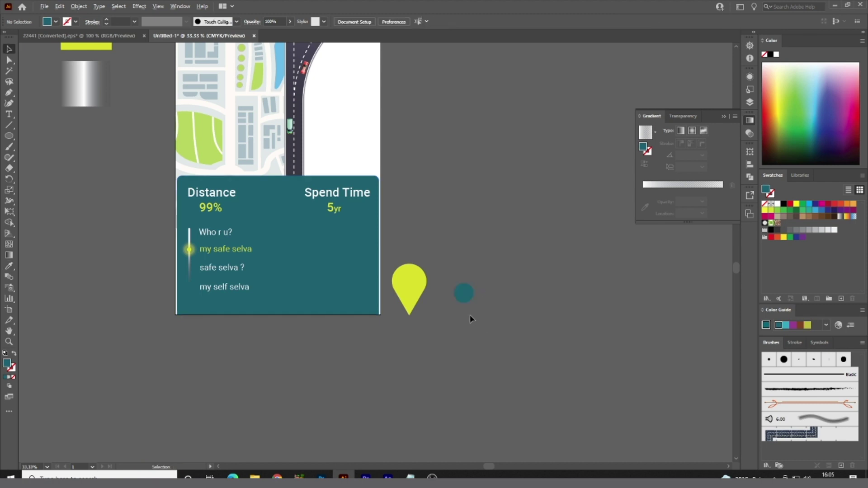
{"action": "scroll", "coordinate": [471, 316], "scroll_direction": "up", "scroll_amount": 1}
{"action": "left_click", "coordinate": [457, 275]}
{"action": "key", "text": "Delete"}
{"action": "key", "text": "l"}
{"action": "mouse_move", "coordinate": [409, 270]}
{"action": "left_mouse_down"}
{"action": "mouse_move", "coordinate": [430, 291]}
{"action": "mouse_move", "coordinate": [348, 249]}
{"action": "left_mouse_up"}
{"action": "key", "text": "v"}
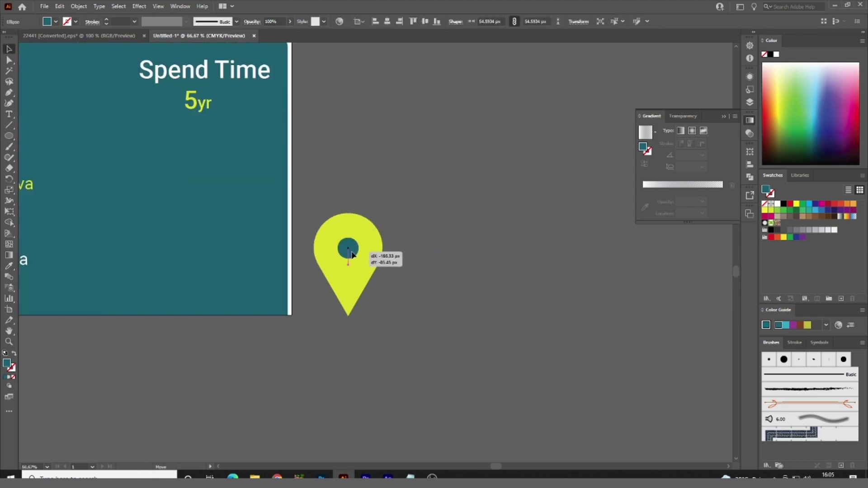
- Cut the circle out of the pin with Minus Front and shrink the pin to icon size
{"action": "left_click", "coordinate": [377, 269], "text": "shift"}
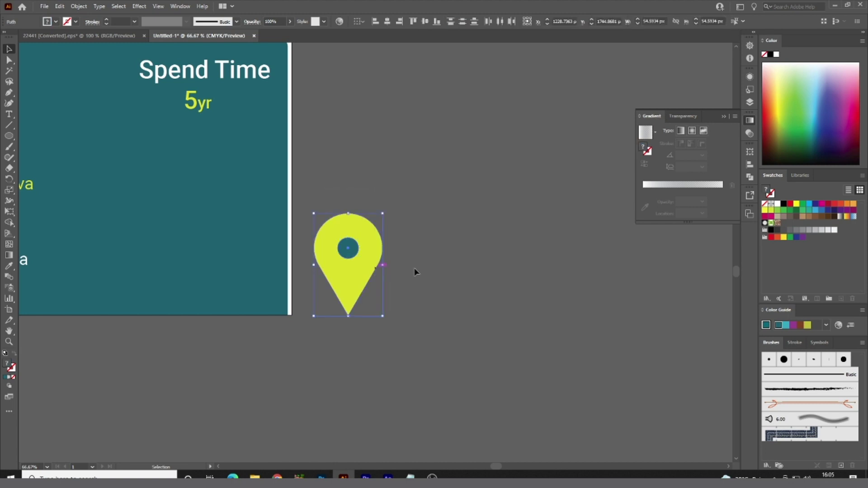
{"action": "left_click", "coordinate": [749, 177]}
{"action": "left_click", "coordinate": [661, 172]}
{"action": "left_click", "coordinate": [459, 202]}
{"action": "left_click", "coordinate": [356, 265]}
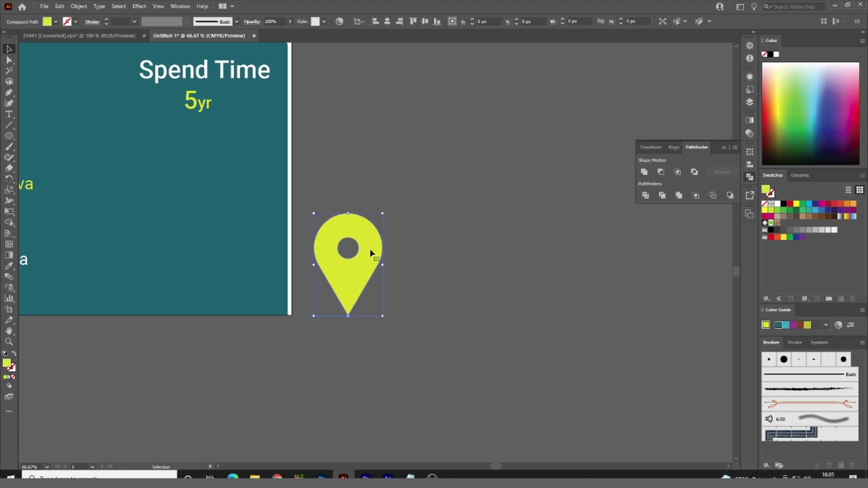
{"action": "left_click_drag", "start_coordinate": [383, 213], "coordinate": [362, 244]}
{"action": "left_click_drag", "start_coordinate": [349, 213], "coordinate": [382, 213]}
{"action": "scroll", "coordinate": [368, 209], "scroll_direction": "down", "scroll_amount": 1}
{"action": "scroll", "coordinate": [384, 215], "scroll_direction": "down", "scroll_amount": 1}
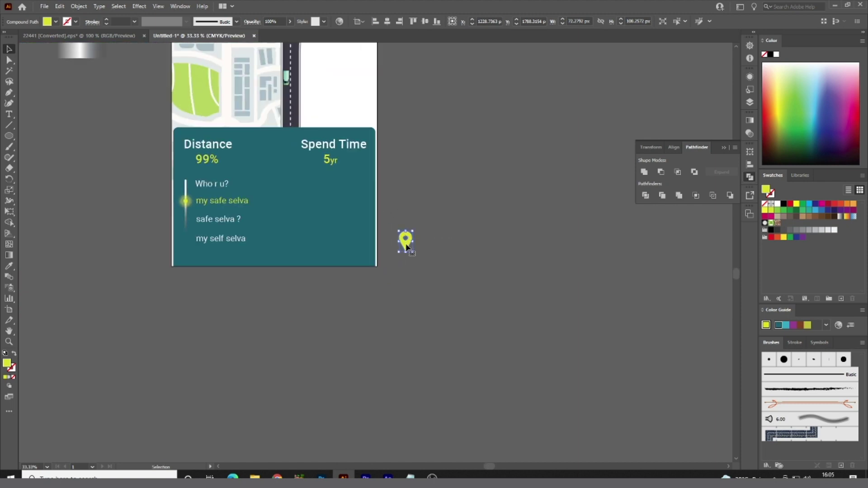
- Move the pin onto the teal panel and copy the 'my safe selva' line beside it
{"action": "left_click_drag", "start_coordinate": [406, 247], "coordinate": [333, 229]}
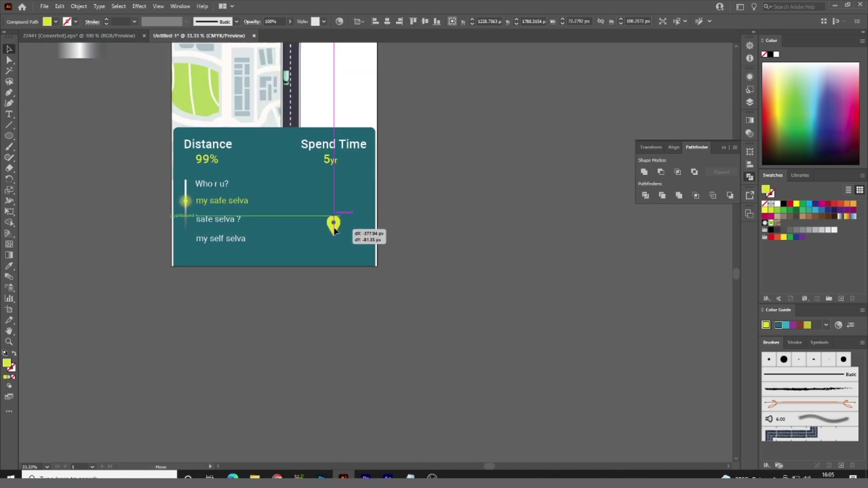
{"action": "left_click", "coordinate": [407, 320]}
{"action": "key", "text": "alt+Tab"}
{"action": "key", "text": "alt+Tab"}
{"action": "mouse_move", "coordinate": [225, 204]}
{"action": "left_mouse_down"}
{"action": "mouse_move", "coordinate": [335, 244]}
{"action": "mouse_move", "coordinate": [333, 226]}
{"action": "mouse_move", "coordinate": [312, 232]}
{"action": "left_mouse_up"}
{"action": "scroll", "coordinate": [319, 248], "scroll_direction": "up", "scroll_amount": 1}
- Retype the copied line as the label 'Compeleted Distance'
{"action": "key", "text": "t"}
{"action": "triple_click", "coordinate": [323, 240]}
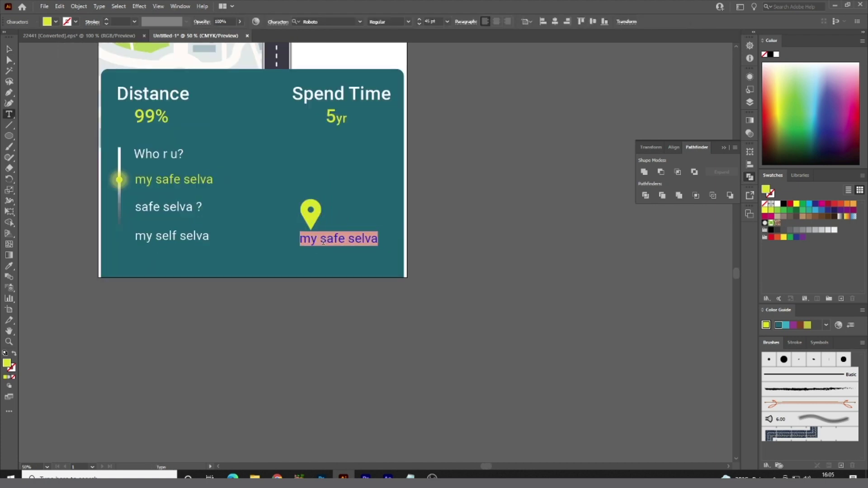
{"action": "type", "text": "Compeleted Distance"}
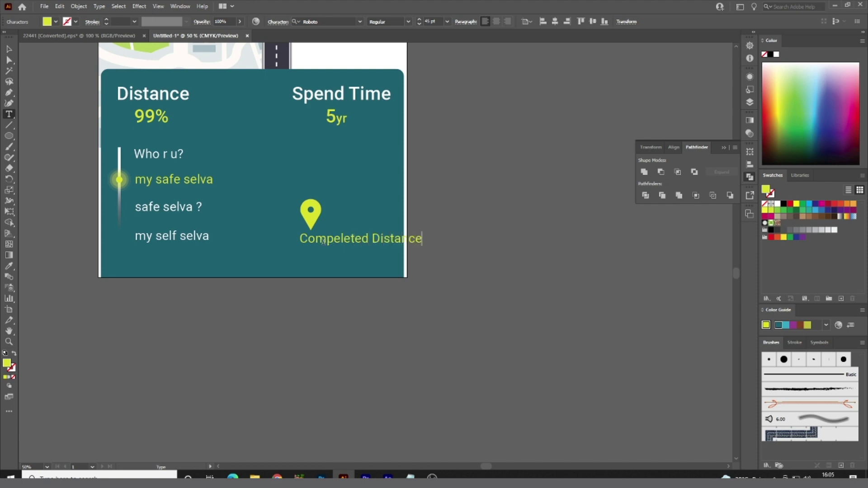
{"action": "key", "text": "Escape"}
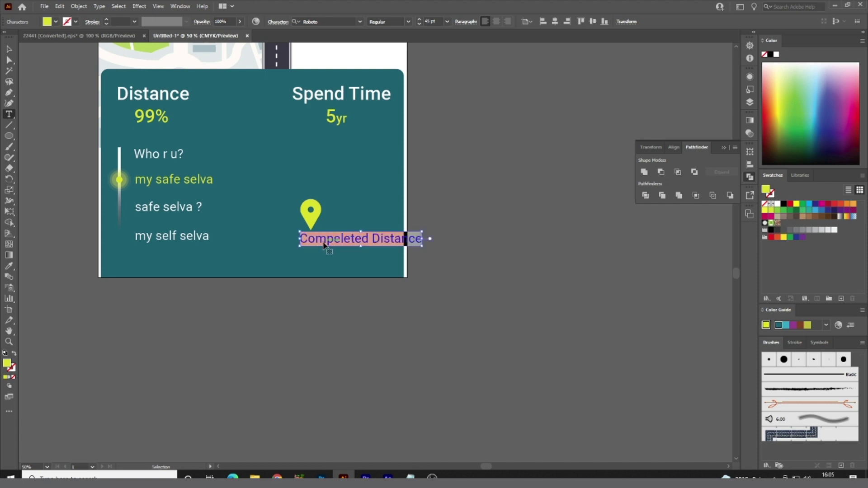
{"action": "key", "text": "Escape"}
- Check the label's spelling with a web search in the browser
{"action": "left_click", "coordinate": [274, 349]}
{"action": "left_click", "coordinate": [278, 478]}
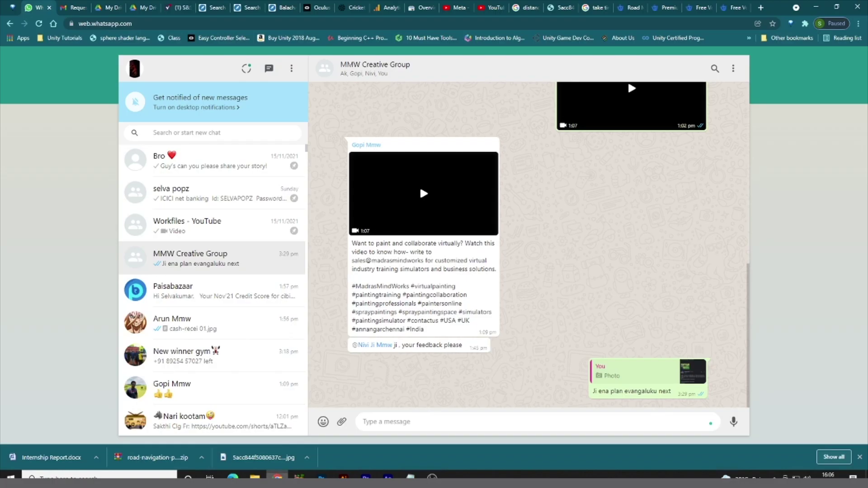
{"action": "left_click", "coordinate": [734, 7]}
{"action": "left_click", "coordinate": [678, 23]}
{"action": "type", "text": "Compeleted Distance"}
{"action": "key", "text": "Return"}
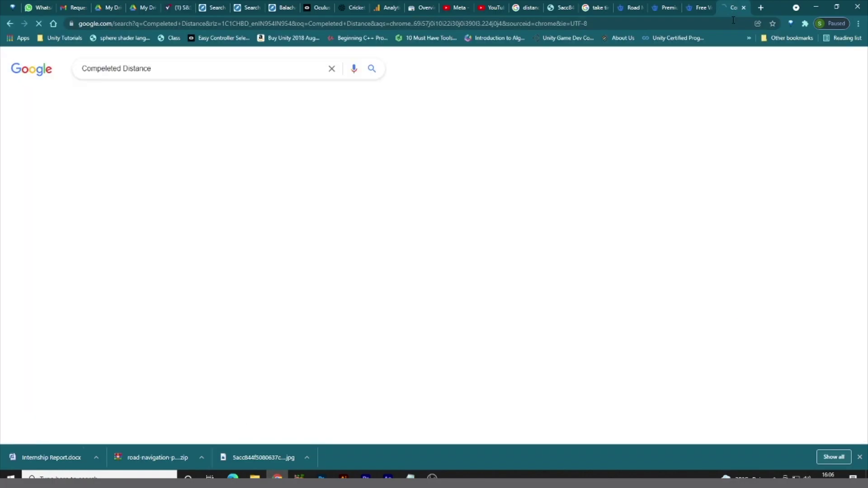
{"action": "triple_click", "coordinate": [186, 73]}
{"action": "key", "text": "ctrl+c"}
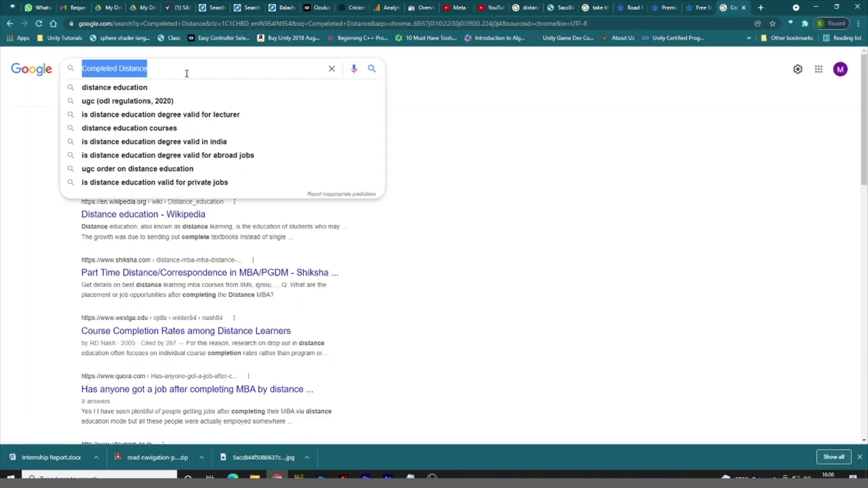
{"action": "key", "text": "BackSpace"}
{"action": "key", "text": "alt+Tab"}
- Correct the label to 'Completed Distance' and reposition the label and the pin
{"action": "triple_click", "coordinate": [386, 240]}
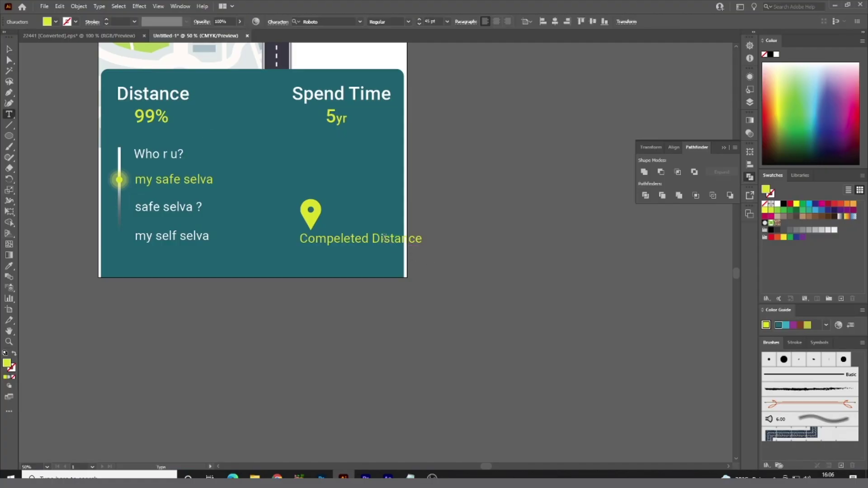
{"action": "key", "text": "ctrl+v"}
{"action": "left_click", "coordinate": [10, 49]}
{"action": "key", "text": "shift+Left"}
{"action": "key", "text": "shift+Left"}
{"action": "key", "text": "shift+Left"}
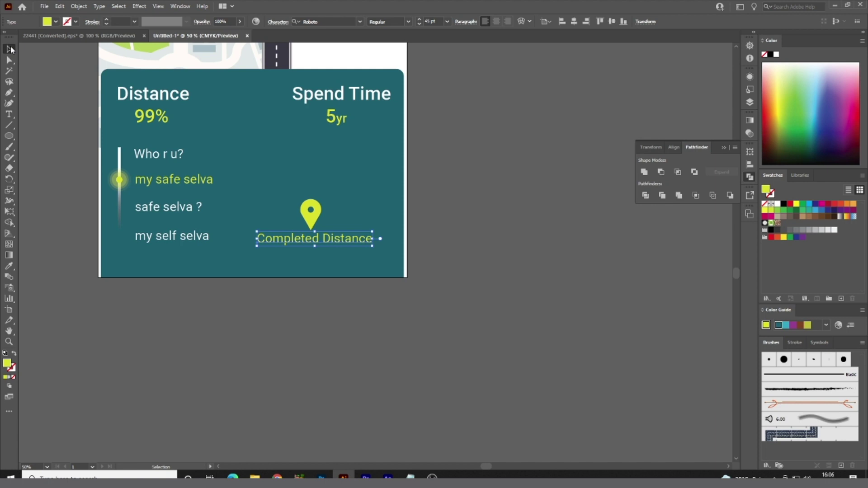
{"action": "left_click", "coordinate": [497, 297]}
{"action": "left_click_drag", "start_coordinate": [339, 242], "coordinate": [363, 240]}
{"action": "left_click_drag", "start_coordinate": [307, 225], "coordinate": [289, 218]}
- Copy the Spend Time heading beside the pin and retype it as a white '829km'
{"action": "mouse_move", "coordinate": [337, 99]}
{"action": "left_mouse_down"}
{"action": "mouse_move", "coordinate": [360, 213]}
{"action": "mouse_move", "coordinate": [346, 224]}
{"action": "left_mouse_up"}
{"action": "double_click", "coordinate": [312, 221]}
{"action": "key", "text": "ctrl+a"}
{"action": "type", "text": "829"}
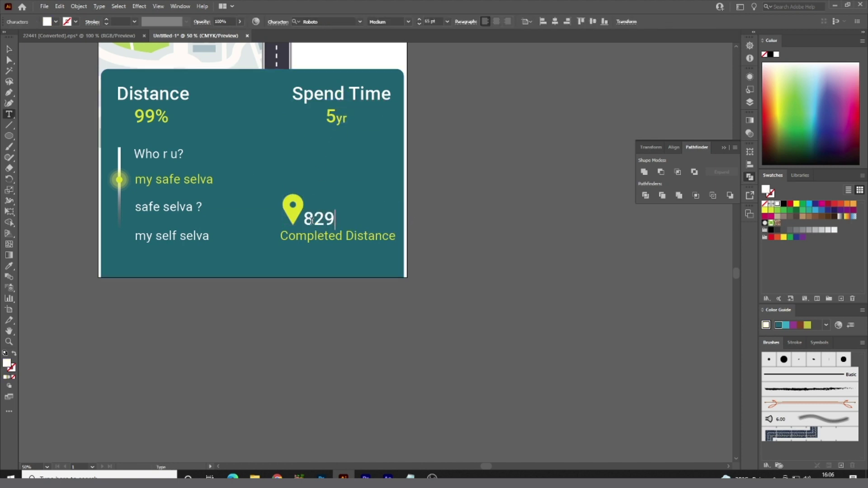
{"action": "type", "text": "km"}
{"action": "key", "text": "Escape"}
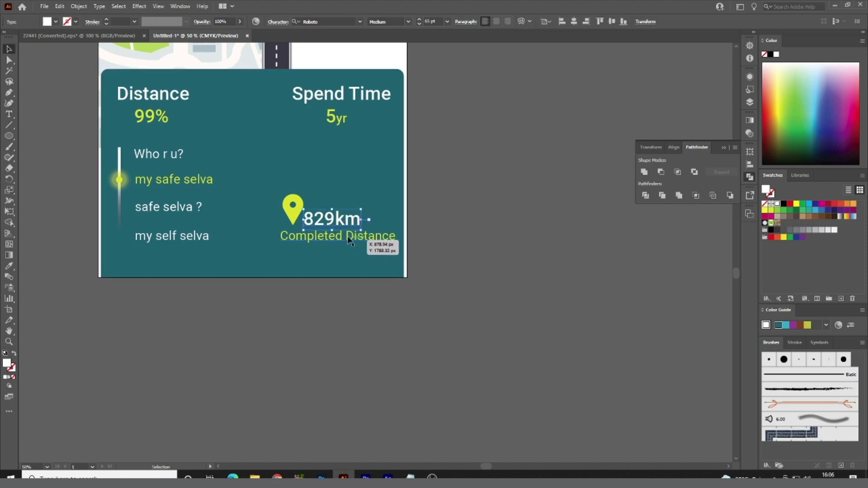
{"action": "left_click_drag", "start_coordinate": [329, 222], "coordinate": [333, 222]}
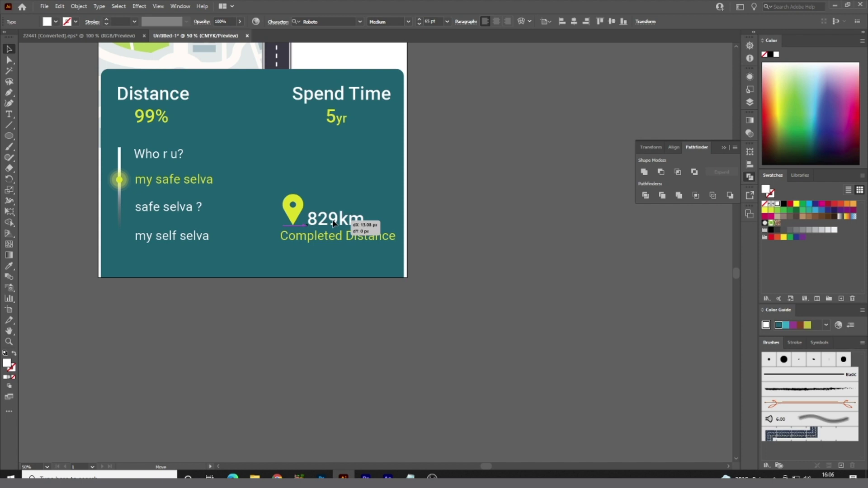
{"action": "left_click_drag", "start_coordinate": [333, 224], "coordinate": [334, 224]}
{"action": "left_click", "coordinate": [425, 209]}
{"action": "scroll", "coordinate": [425, 209], "scroll_direction": "down", "scroll_amount": 1}
{"action": "scroll", "coordinate": [425, 212], "scroll_direction": "down", "scroll_amount": 2}
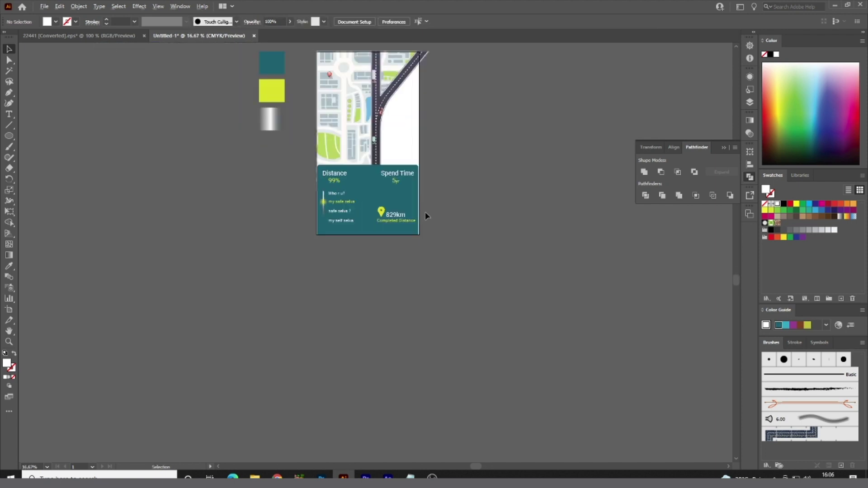
- Lock the map layers and group all of the panel's text, pin and shapes
{"action": "scroll", "coordinate": [427, 216], "scroll_direction": "down", "scroll_amount": 1}
{"action": "scroll", "coordinate": [402, 248], "scroll_direction": "up", "scroll_amount": 2}
{"action": "left_click_drag", "start_coordinate": [411, 228], "coordinate": [416, 273]}
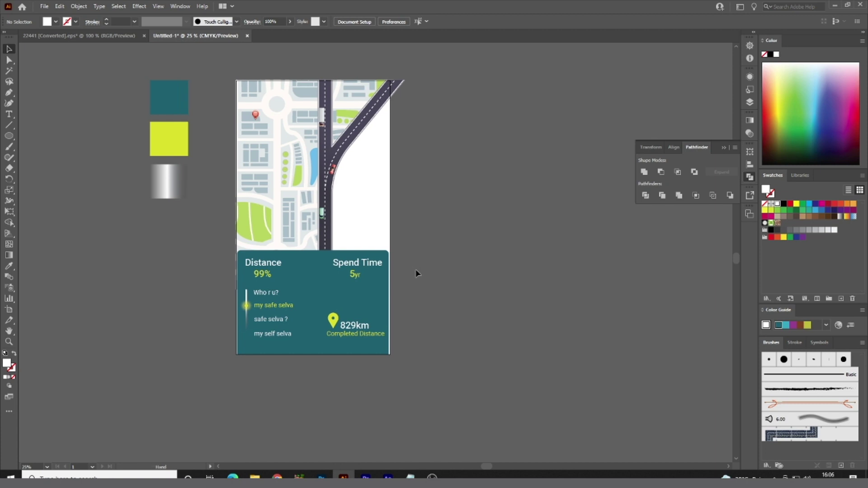
{"action": "left_click", "coordinate": [749, 102]}
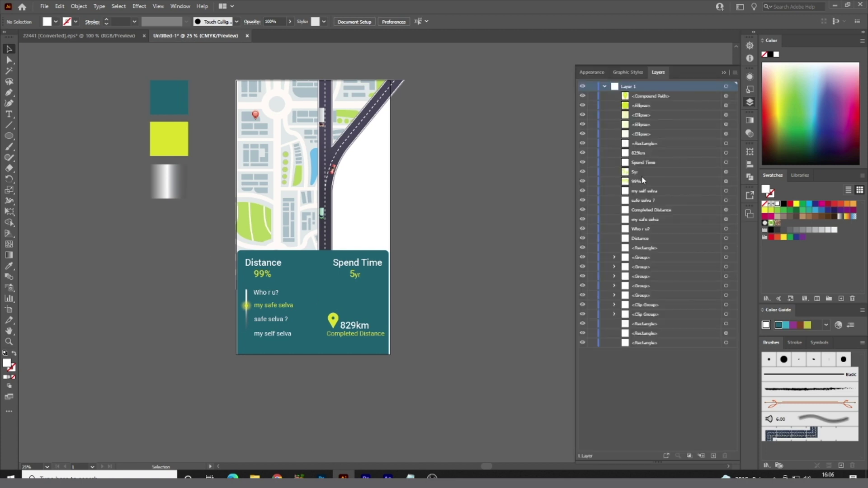
{"action": "left_click_drag", "start_coordinate": [591, 257], "coordinate": [592, 343]}
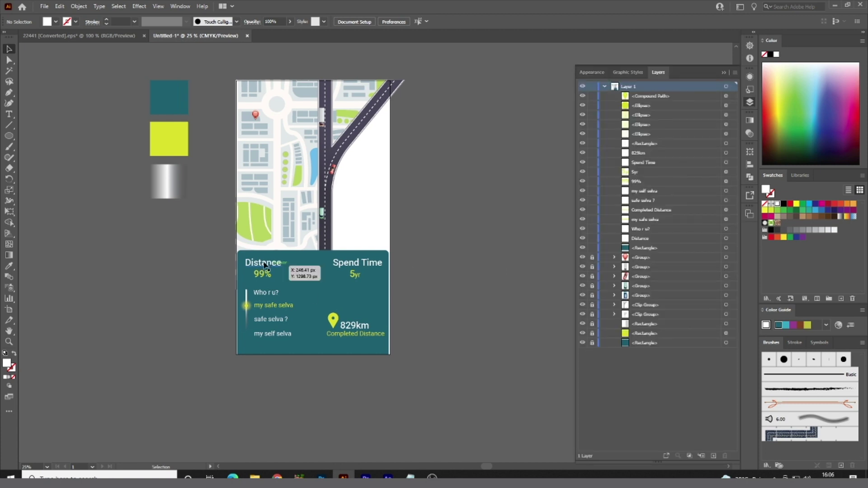
{"action": "left_click_drag", "start_coordinate": [194, 234], "coordinate": [430, 375]}
{"action": "key", "text": "ctrl+g"}
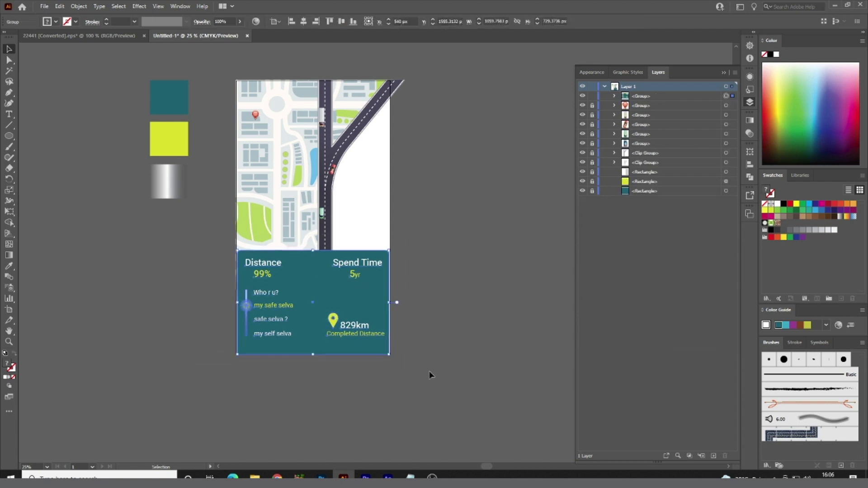
{"action": "left_click", "coordinate": [416, 250]}
- Draw a rectangle covering the whole artboard
{"action": "scroll", "coordinate": [416, 249], "scroll_direction": "up", "scroll_amount": 1}
{"action": "mouse_move", "coordinate": [404, 292]}
{"action": "left_mouse_down"}
{"action": "mouse_move", "coordinate": [437, 289]}
{"action": "mouse_move", "coordinate": [435, 322]}
{"action": "left_mouse_up"}
{"action": "scroll", "coordinate": [435, 322], "scroll_direction": "down", "scroll_amount": 1}
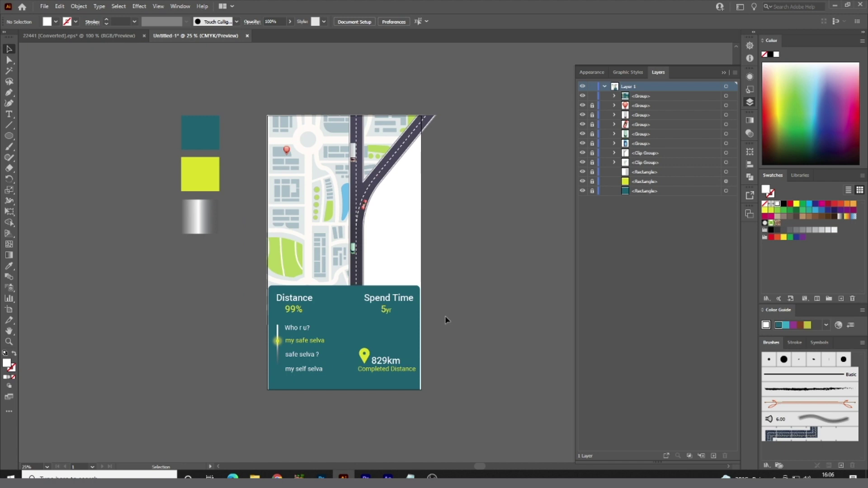
{"action": "key", "text": "m"}
{"action": "left_click_drag", "start_coordinate": [268, 116], "coordinate": [422, 390]}
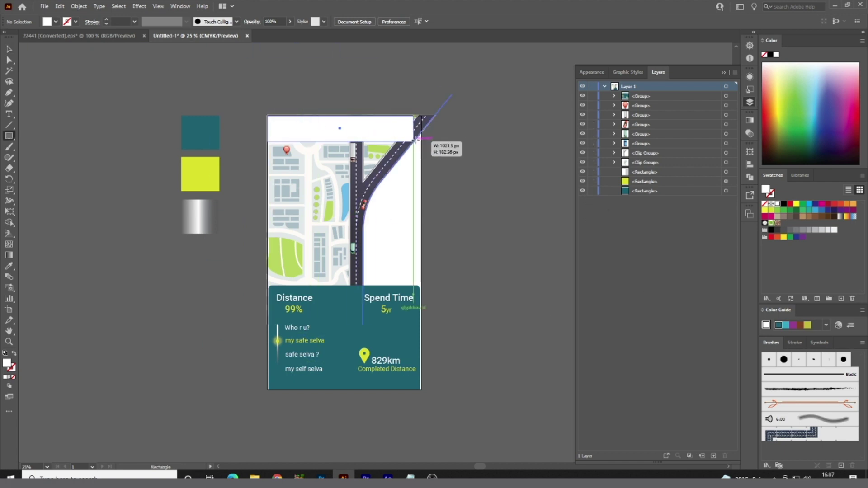
- Select all the artwork and clip it to the artboard-sized rectangle with Make Clipping Mask
{"action": "key", "text": "v"}
{"action": "left_click_drag", "start_coordinate": [492, 135], "coordinate": [341, 297]}
{"action": "right_click", "coordinate": [382, 217]}
{"action": "left_click", "coordinate": [410, 295]}
{"action": "left_click", "coordinate": [460, 204]}
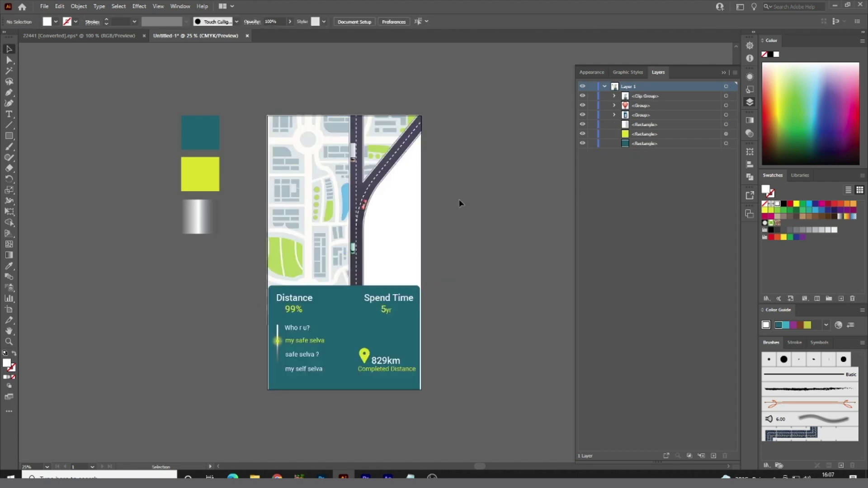